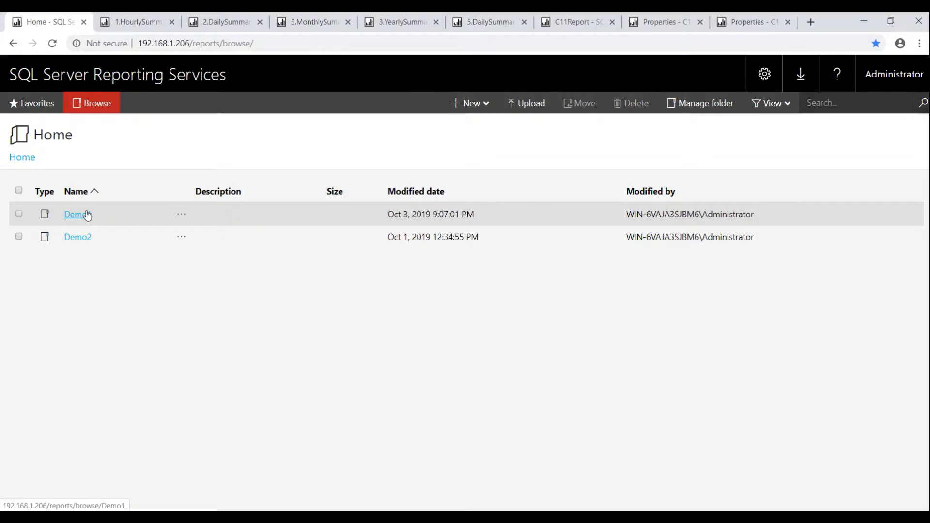
Open the Demo1 report folder and review the hourly, daily, monthly and yearly XML template files in File Explorer's Demo1 folder.
left_click(87, 214)
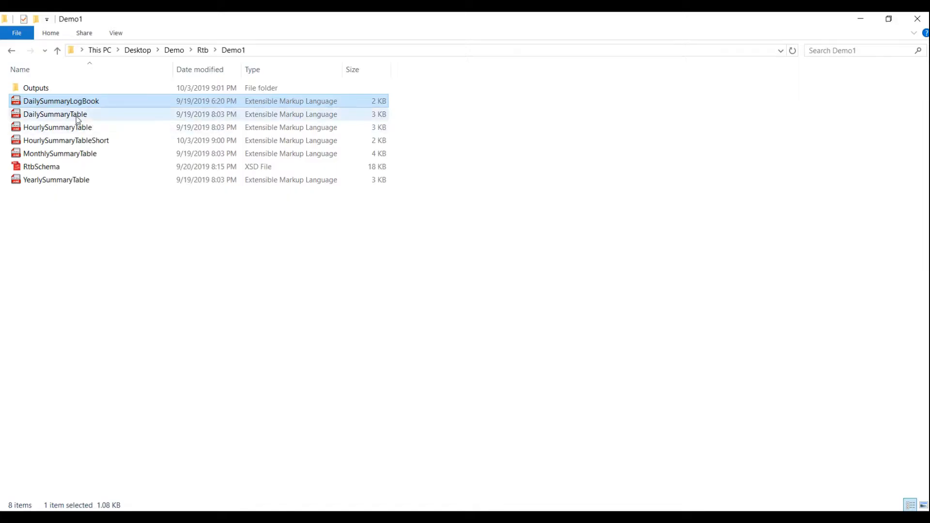
left_click(70, 116)
left_click(64, 127)
left_click(57, 142)
left_click(50, 155)
left_click(50, 181)
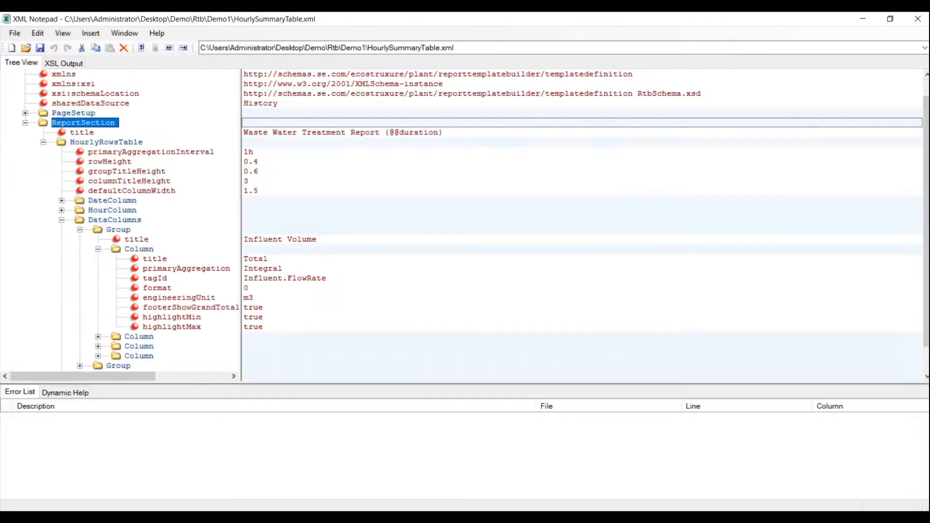
In XML Notepad, examine the HourlyRowsTable element and the title, tagId, format, engineeringUnit and footerShowGrandTotal attributes of its first data column.
left_click(90, 142)
left_click(139, 250)
left_click(144, 260)
left_click(153, 279)
left_click(154, 288)
left_click(154, 298)
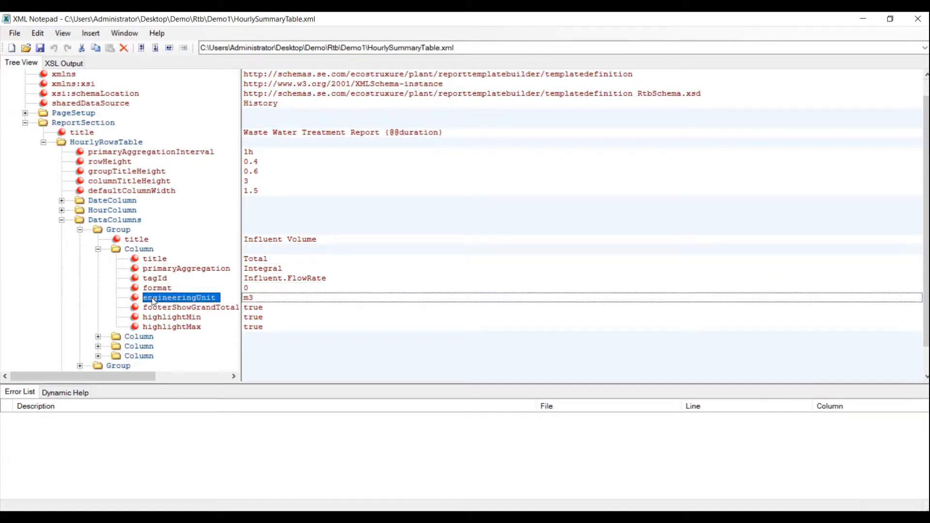
left_click(153, 309)
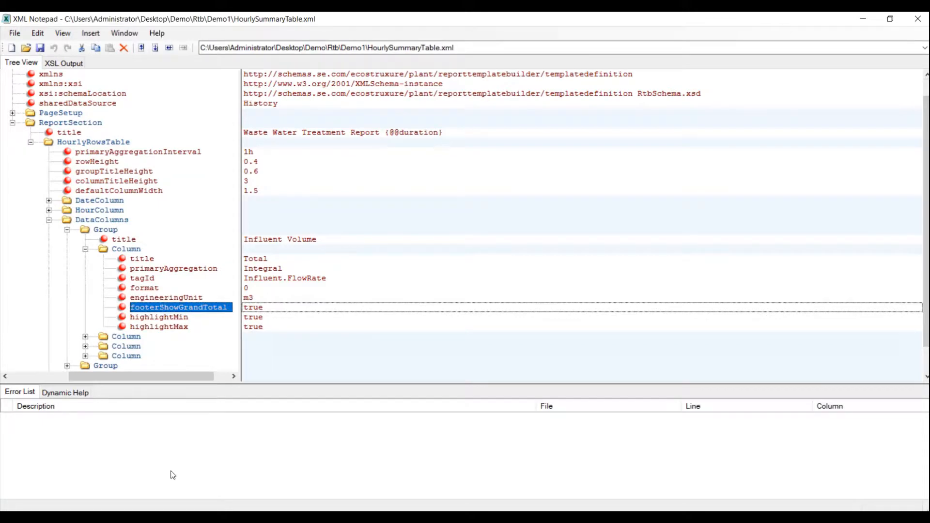
Switch to the browser and examine the hourly rows of the 1.HourlySummaryTable report.
left_click(137, 518)
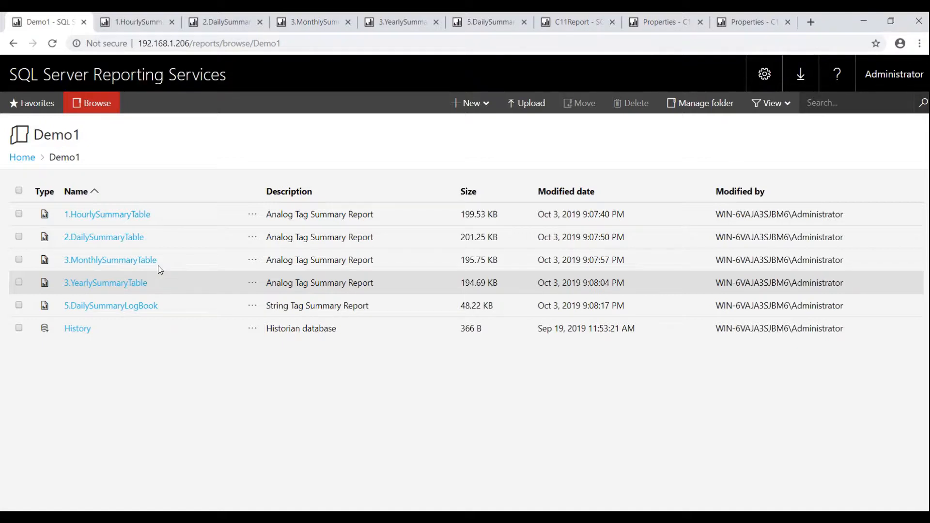
left_click(130, 24)
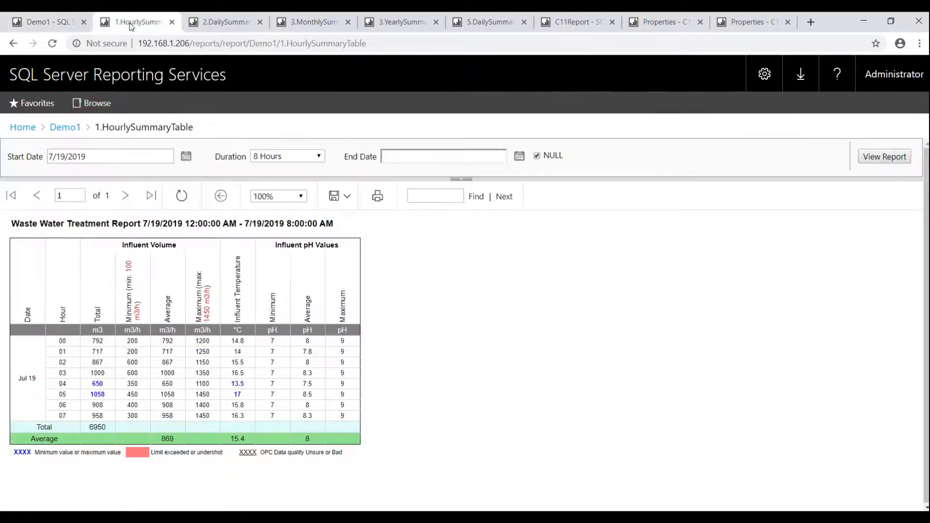
double_click(62, 341)
double_click(62, 352)
double_click(63, 363)
double_click(62, 373)
double_click(62, 384)
double_click(62, 394)
View the 2.DailySummaryTable report and examine its daily date rows.
left_click(224, 22)
double_click(32, 341)
double_click(32, 352)
double_click(32, 362)
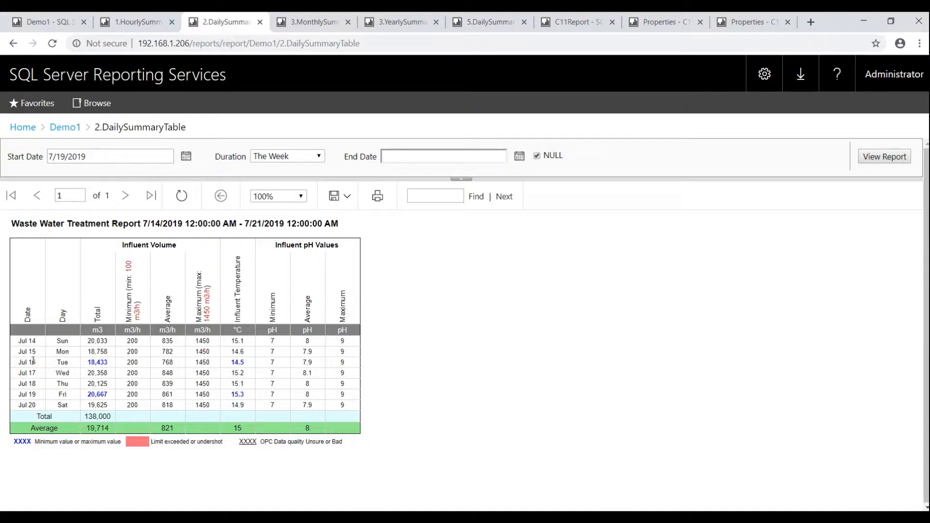
double_click(32, 373)
double_click(32, 383)
View the 3.MonthlySummaryTable report and examine the rows for January to March.
left_click(300, 24)
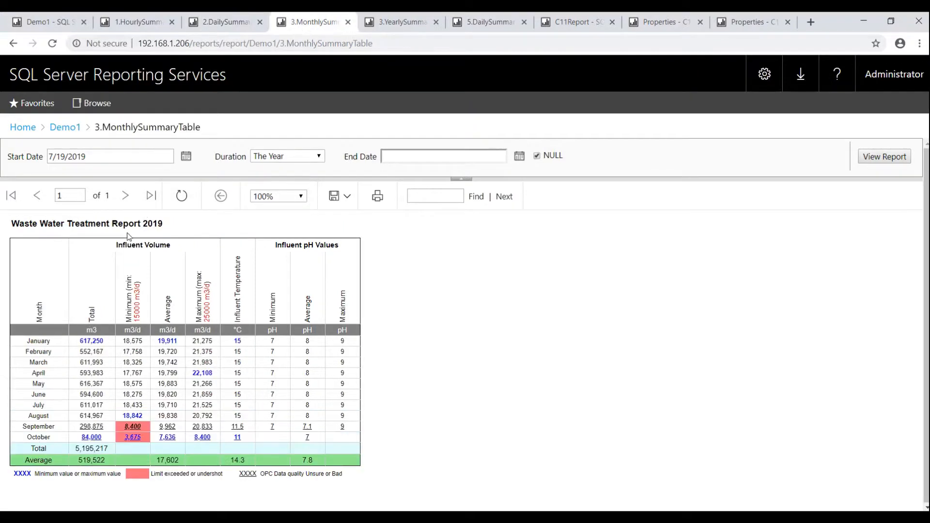
double_click(42, 342)
double_click(39, 352)
double_click(37, 363)
View the 3.YearlySummaryTable report and examine the rows for 2017, 2018 and 2019.
left_click(402, 23)
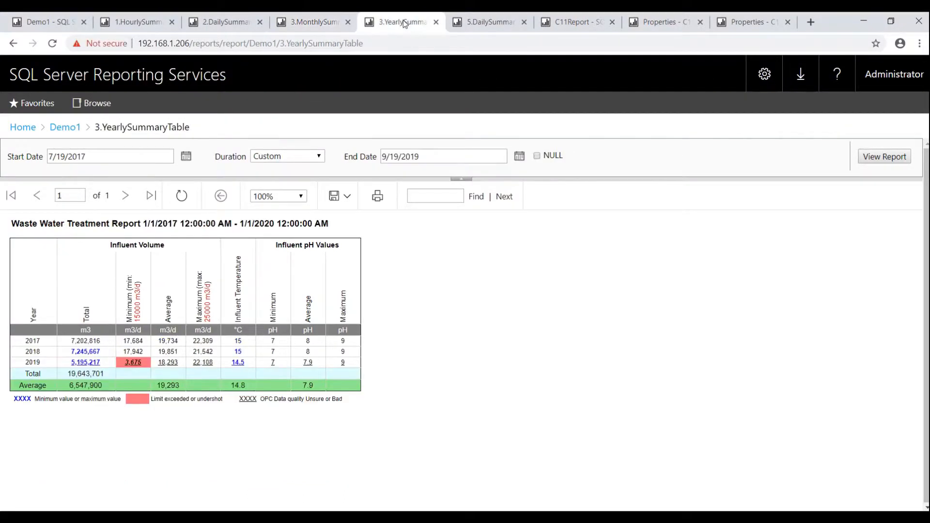
double_click(32, 342)
double_click(33, 351)
double_click(33, 362)
View the 5.DailySummaryLogBook report and examine the service log entry for Jul 14.
left_click(484, 24)
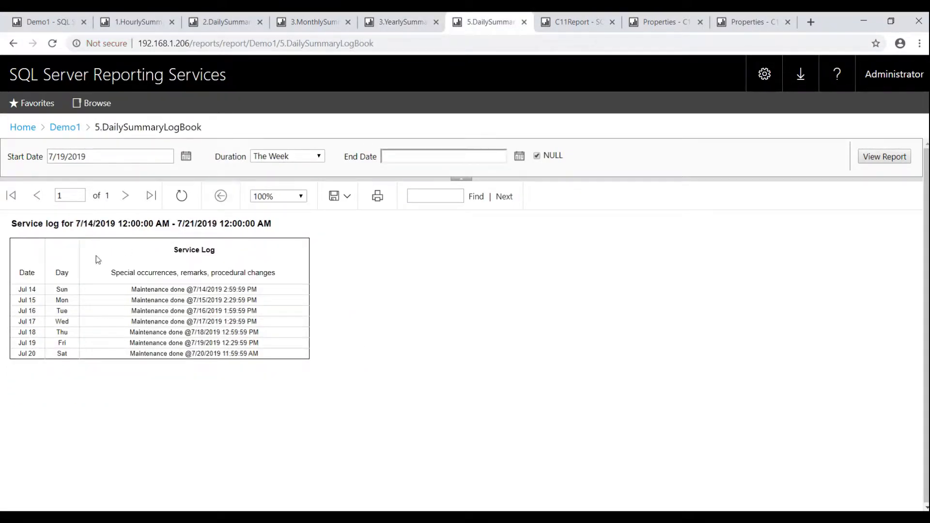
double_click(32, 290)
left_click_drag(131, 289, 248, 290)
left_click(242, 291)
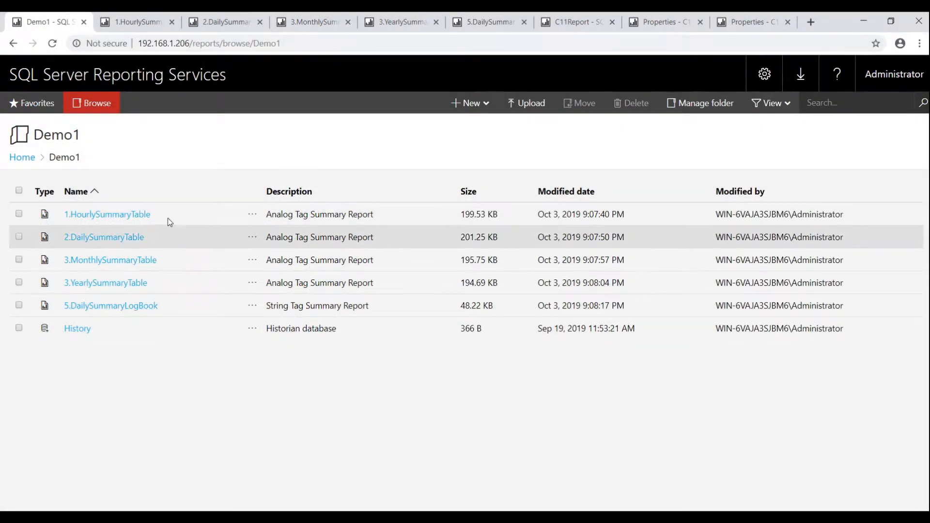
Compare the hourly, daily, monthly and yearly summary reports by viewing each in turn.
left_click(154, 27)
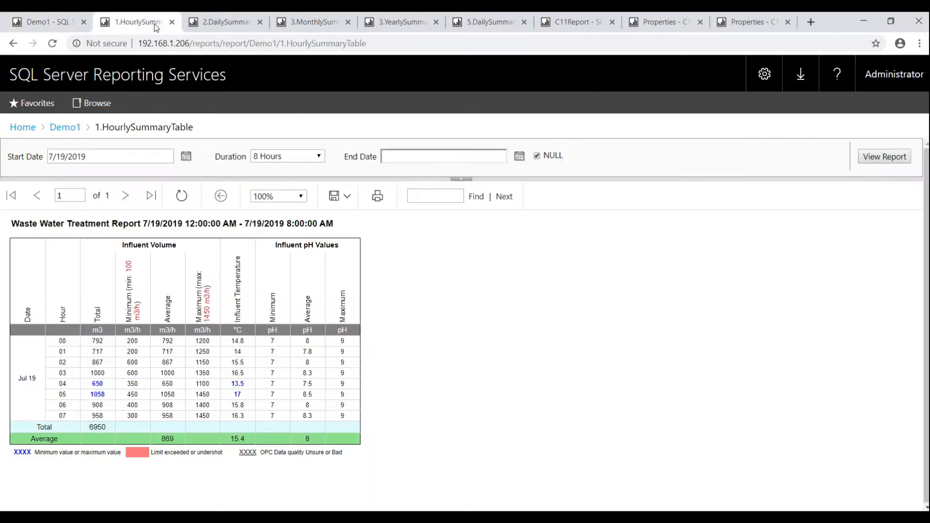
left_click(232, 27)
left_click(313, 25)
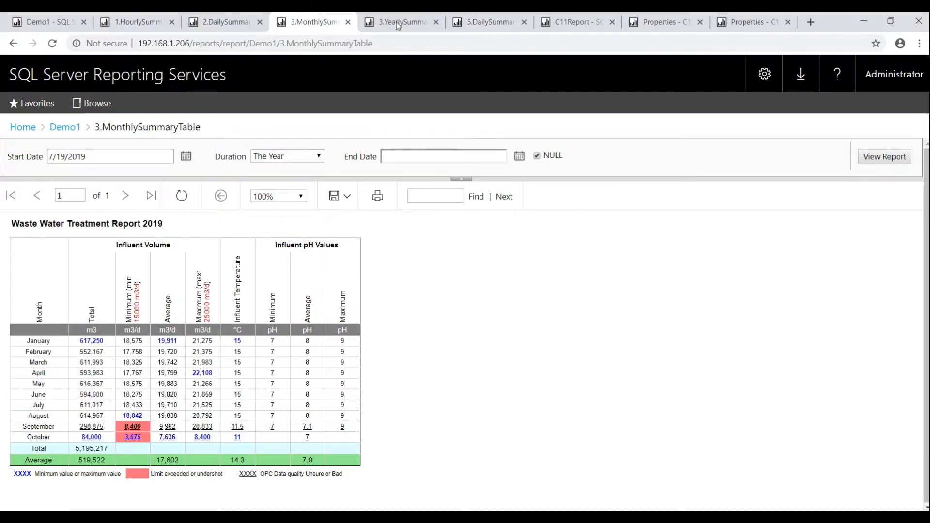
left_click(416, 26)
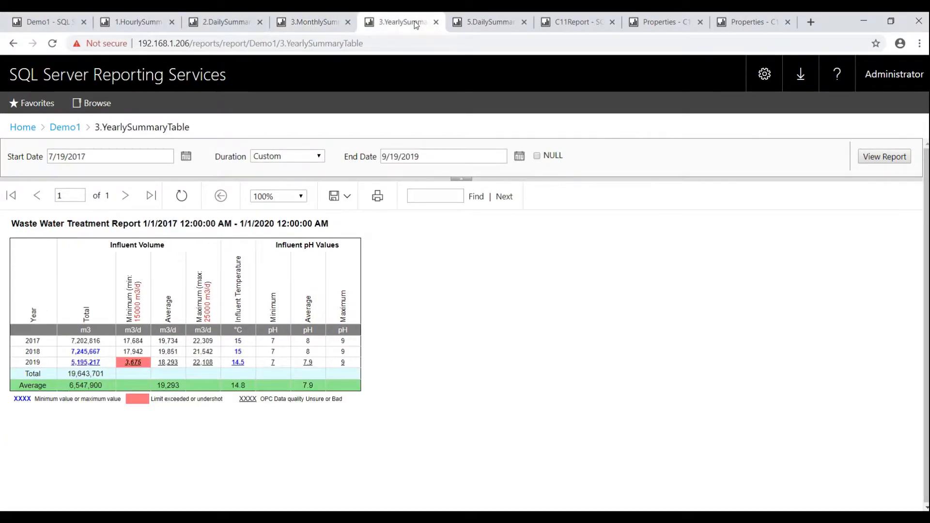
Return to the monthly summary report and examine its Month column heading and month rows.
left_click(307, 25)
double_click(39, 312)
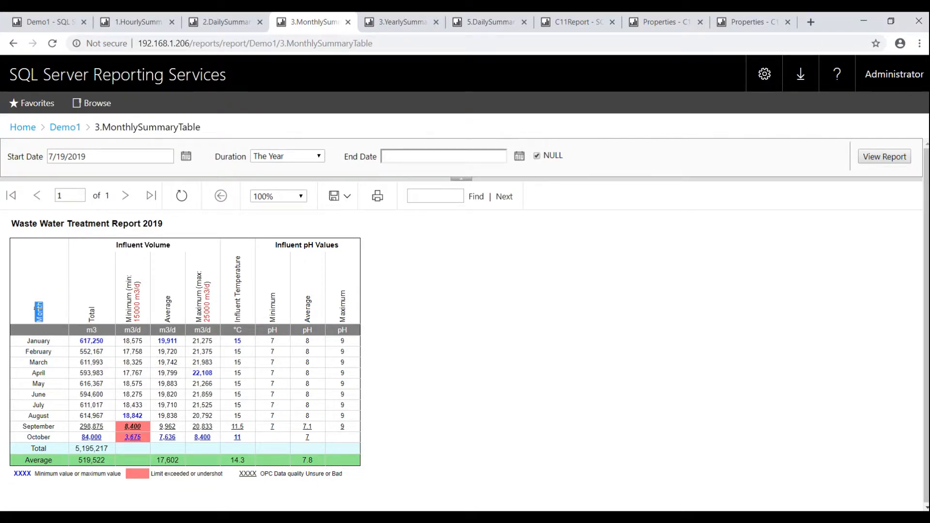
left_click_drag(42, 341, 48, 378)
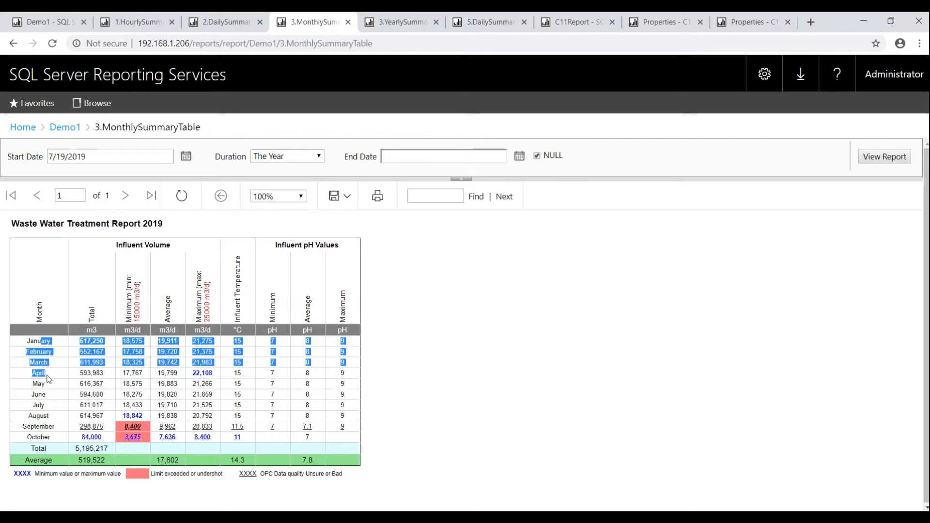
left_click(50, 349)
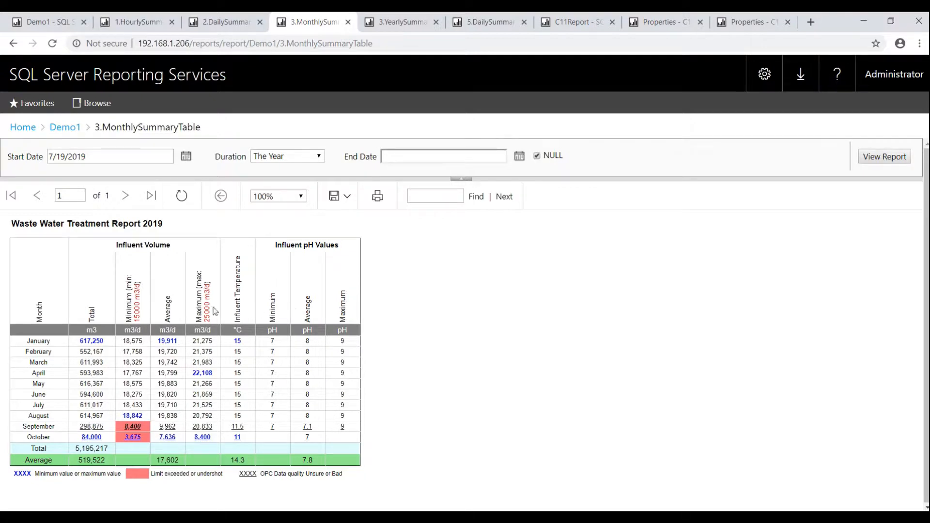
Examine the Influent Volume and Influent pH Values group headings of the monthly report.
left_click_drag(167, 246, 120, 247)
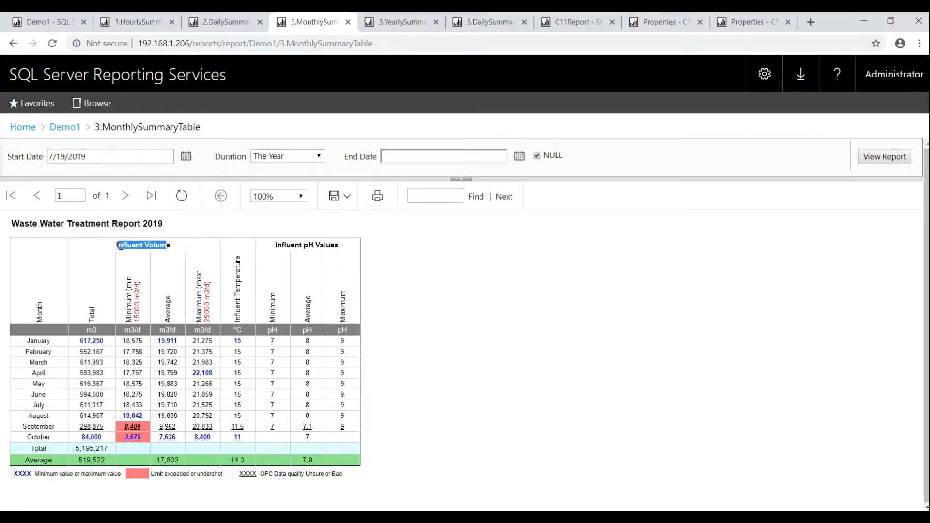
triple_click(282, 247)
left_click(277, 265)
Examine the highlighted maximum and minimum values in the monthly report's Total column, for January and October.
left_click_drag(105, 342, 79, 343)
left_click_drag(106, 438, 83, 436)
left_click(97, 433)
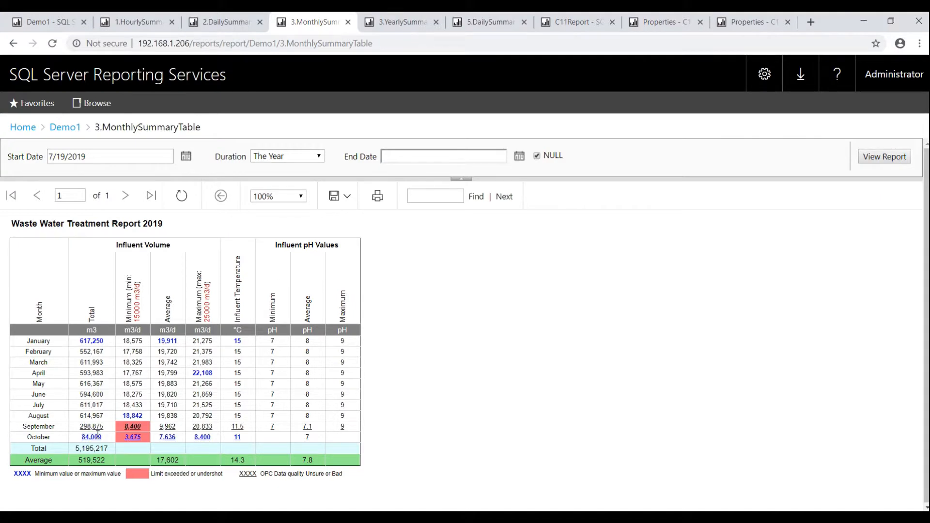
Examine the red limits in the Minimum and Maximum headings, the limit legend and the out-of-limit October minimum.
double_click(137, 312)
double_click(206, 311)
double_click(158, 473)
left_click_drag(222, 474, 163, 474)
left_click(139, 440)
Examine the OPC data quality legend and the underlined October value in the Maximum column.
double_click(250, 475)
left_click_drag(343, 474, 267, 472)
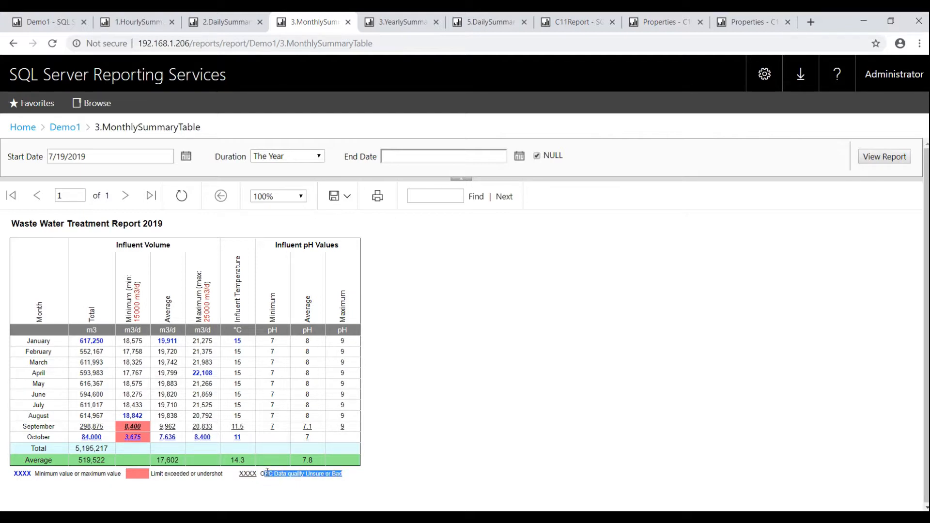
left_click(264, 473)
double_click(202, 437)
left_click(216, 442)
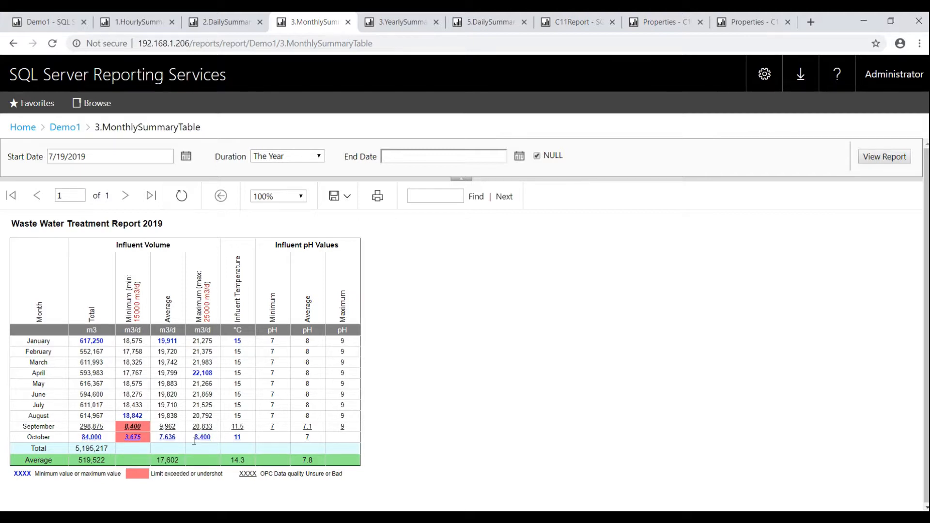
Examine the Total and Average footer rows of the monthly report.
double_click(45, 446)
double_click(47, 460)
left_click(96, 461)
double_click(166, 460)
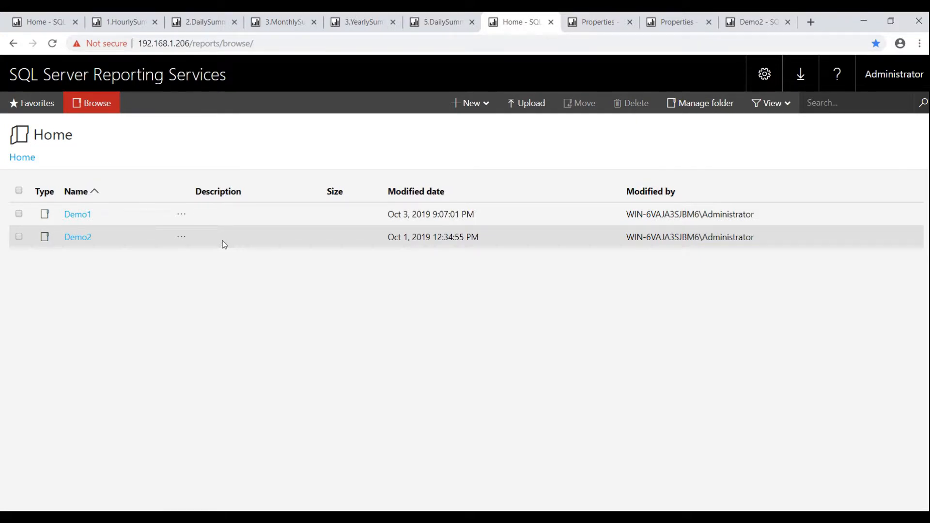
Open the Demo2 folder, compare the parameter settings of C11Report and C12Report, and return to the folder.
left_click(73, 239)
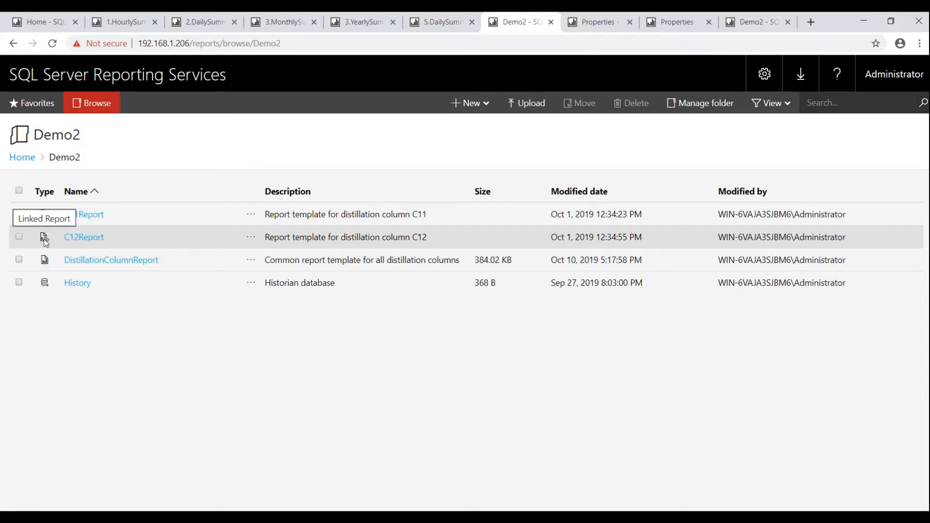
left_click(576, 25)
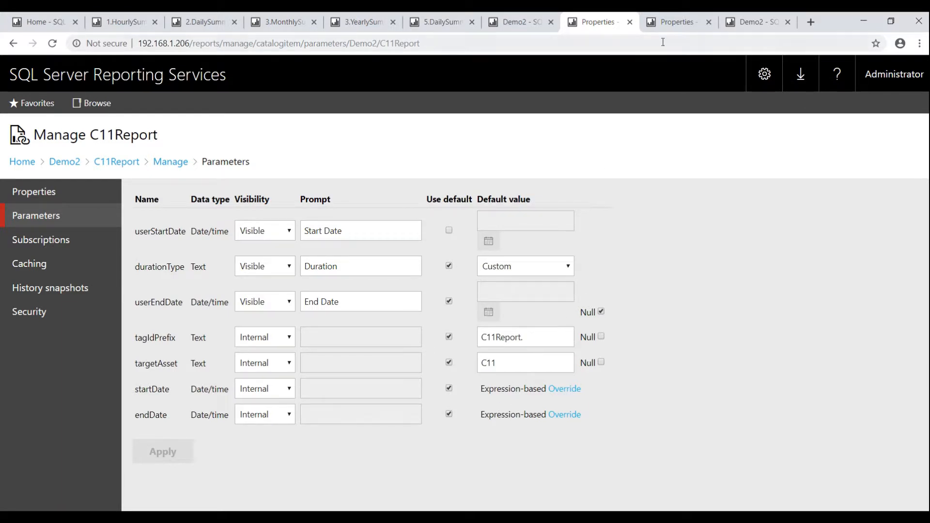
left_click(667, 25)
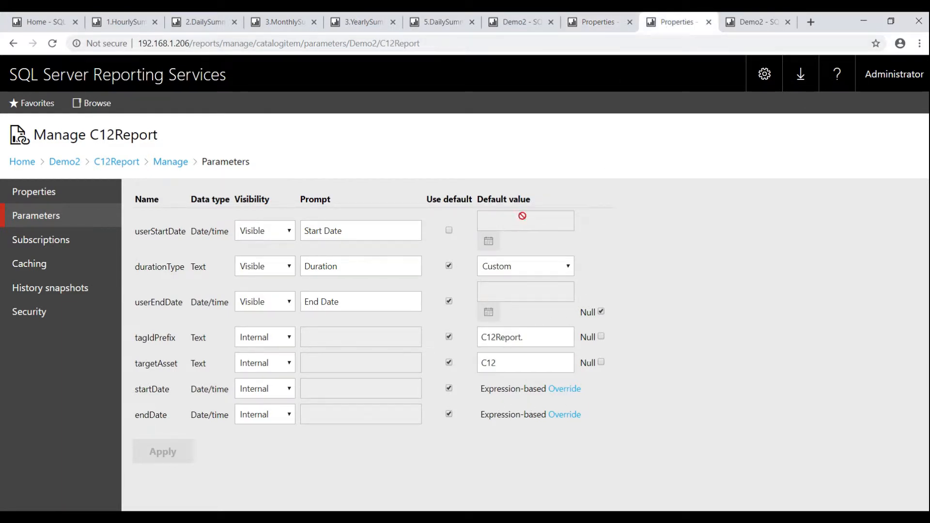
left_click(524, 25)
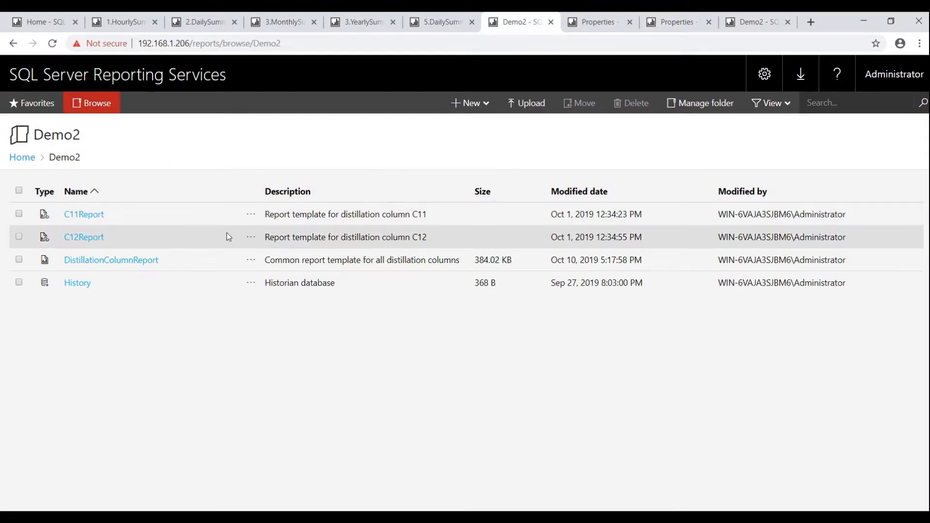
Open C11Report and run it with a start date picked from the calendar and a preset duration.
left_click(84, 214)
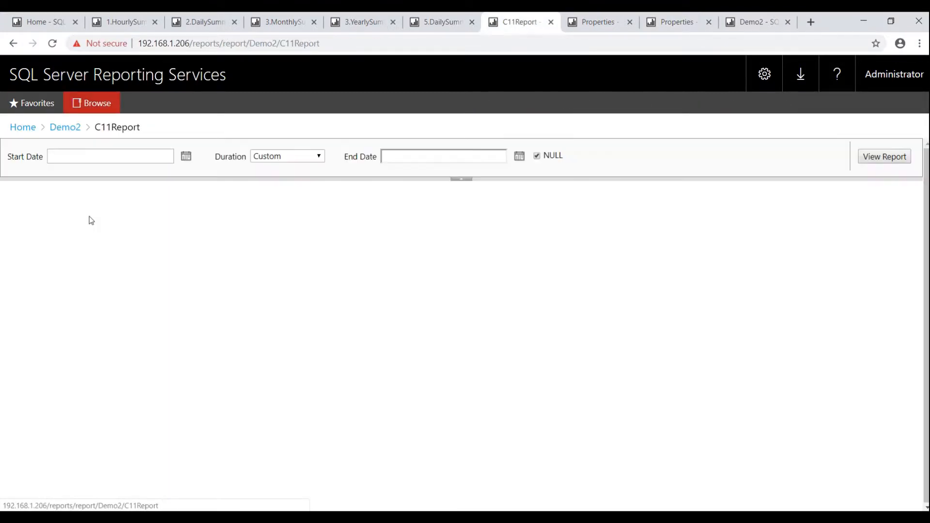
left_click(186, 156)
left_click(57, 170)
left_click(57, 170)
left_click(165, 236)
left_click(295, 156)
left_click(289, 177)
left_click(871, 157)
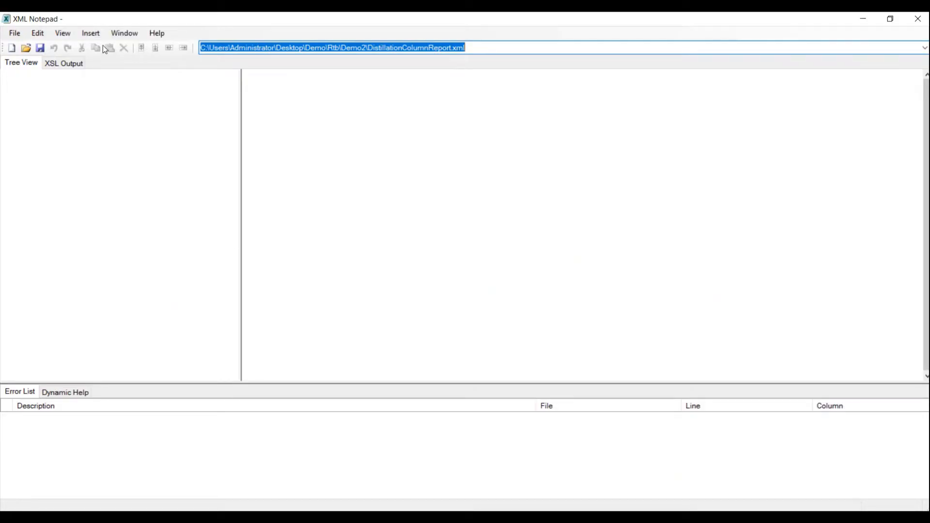
In XML Notepad, view the program's version information and close it.
left_click(157, 33)
left_click(175, 77)
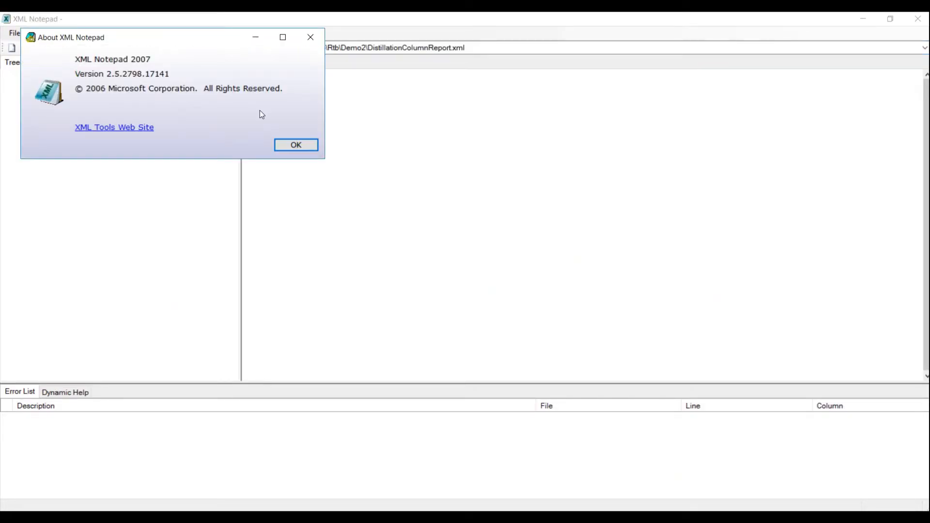
left_click(293, 147)
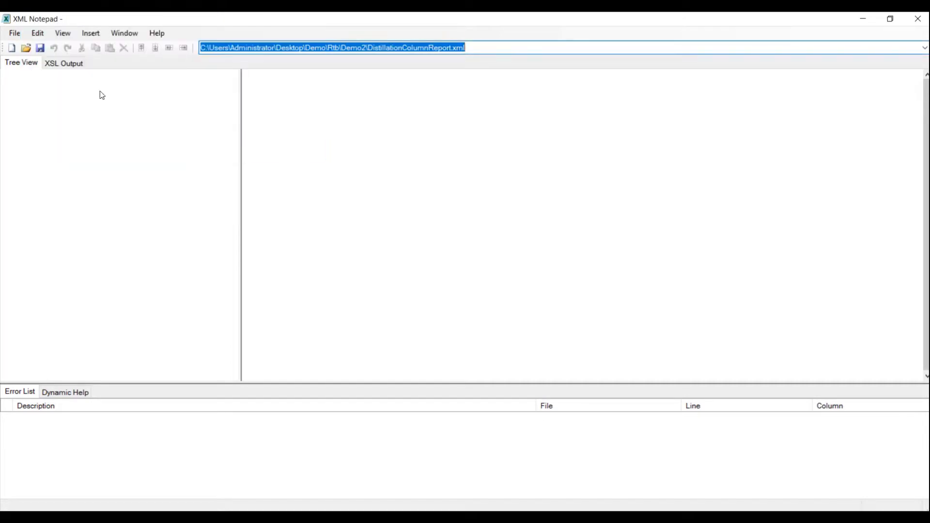
Open the DistillationColumnReport XML file from the Demo2 folder.
left_click(14, 34)
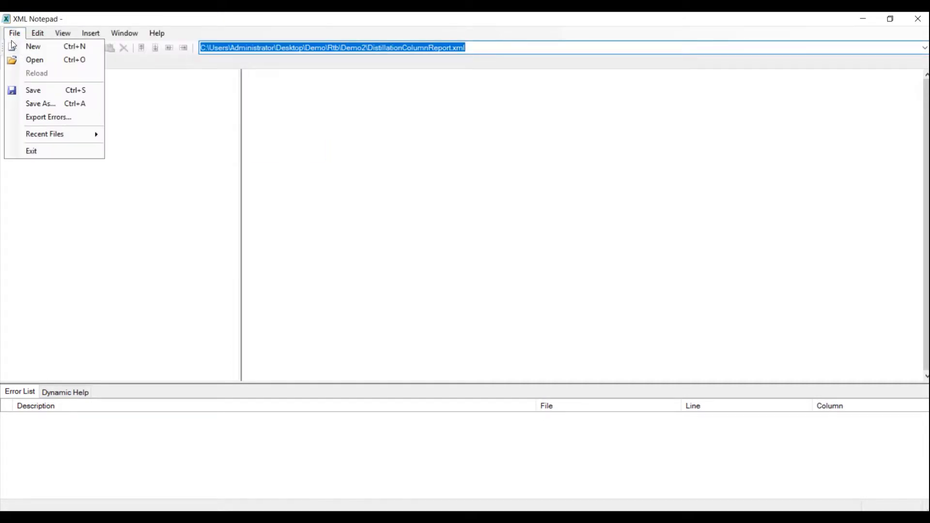
left_click(32, 59)
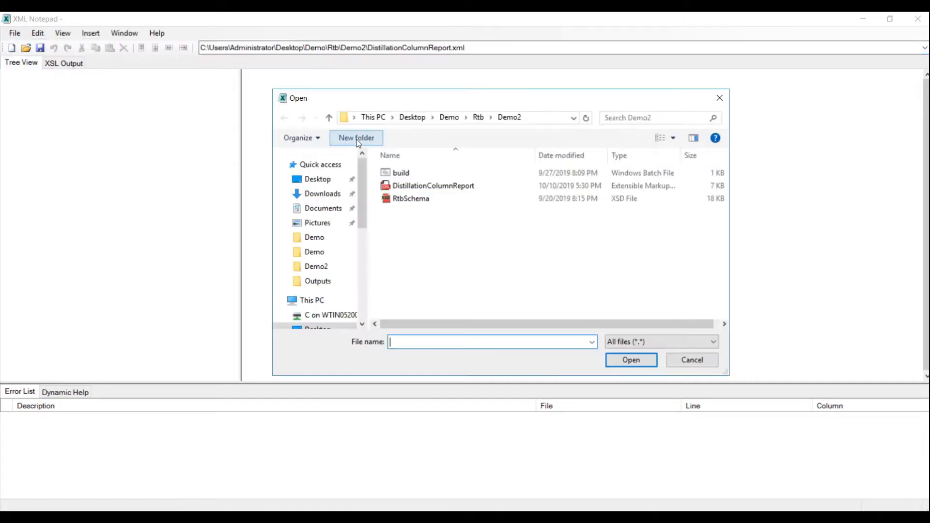
double_click(418, 188)
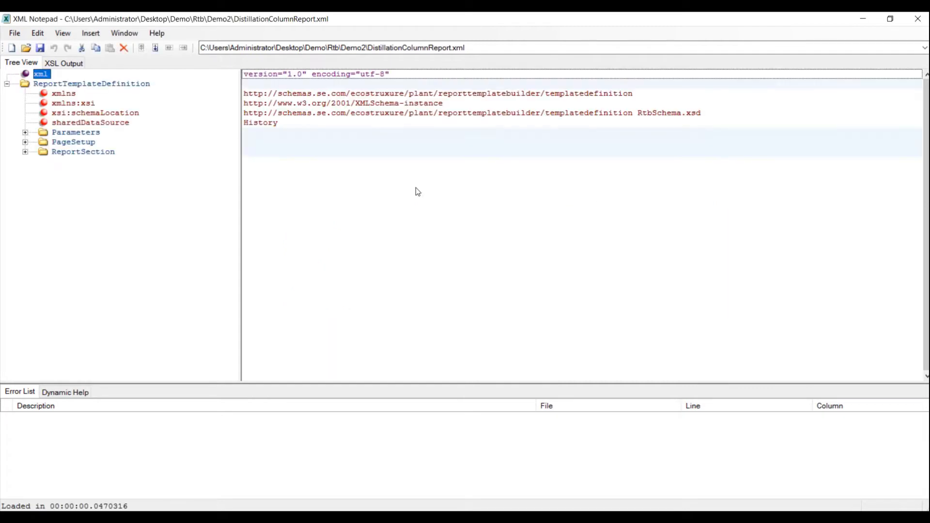
Examine the ReportTemplateDefinition root element with its schema attributes, sharedDataSource, Parameters, PageSetup and ReportSection nodes.
left_click(88, 85)
left_click(67, 103)
left_click(65, 113)
left_click(64, 125)
left_click(66, 134)
left_click(68, 144)
left_click(67, 153)
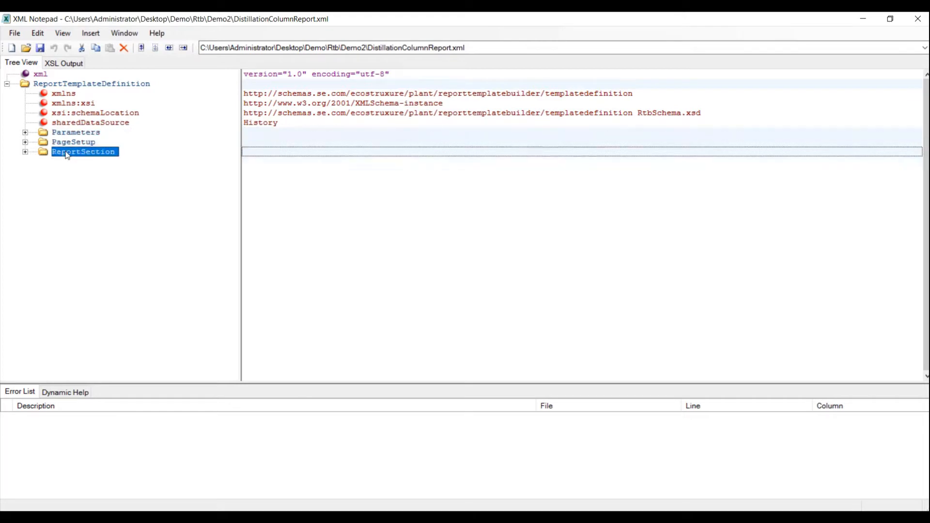
left_click(67, 86)
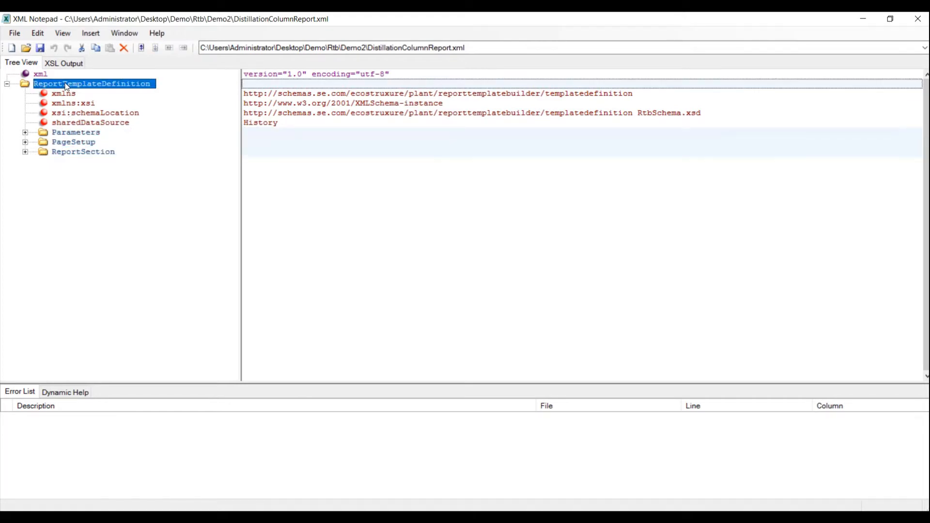
Examine the first two Parameter entries under Parameters, then collapse the Parameters node.
left_click(25, 133)
left_click(43, 143)
left_click(44, 171)
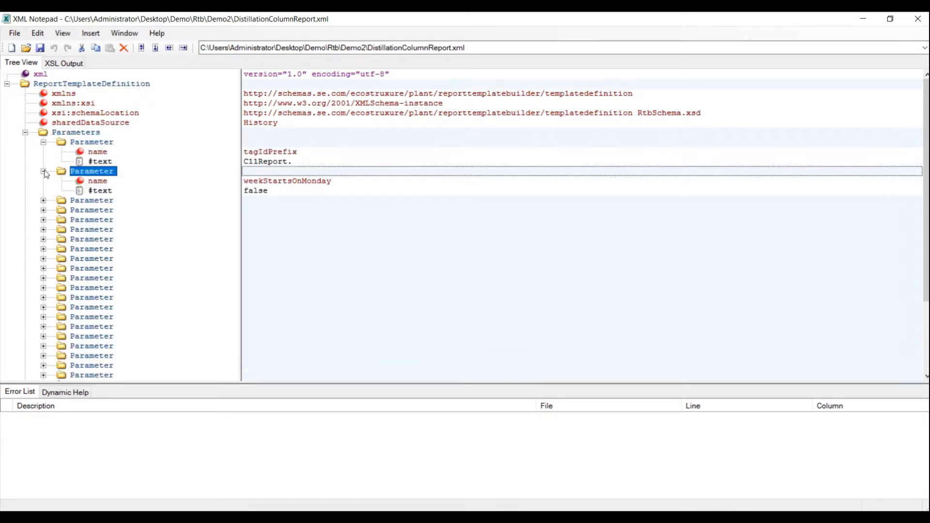
left_click(25, 133)
Examine the page size and margin attributes under PageSetup, then collapse the node.
left_click(25, 142)
left_click(76, 153)
left_click(78, 162)
left_click(77, 181)
left_click(76, 190)
left_click(76, 198)
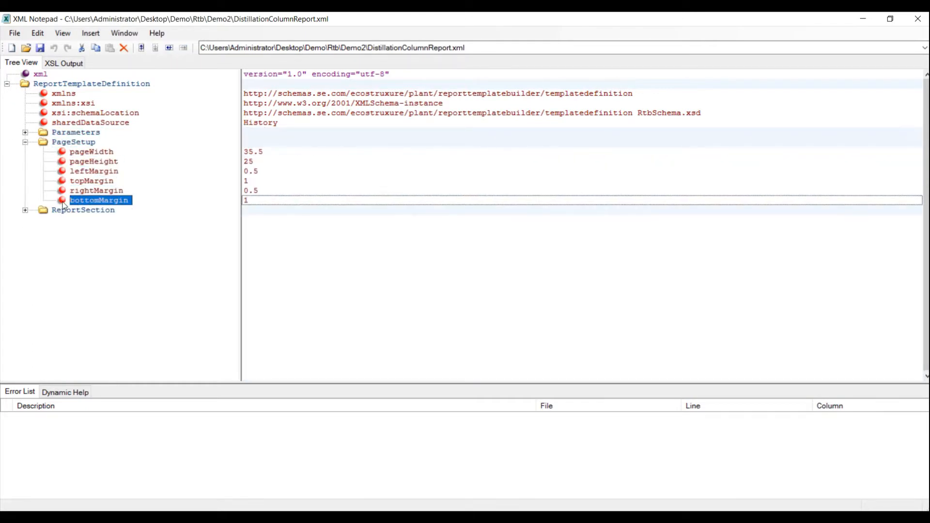
left_click(25, 143)
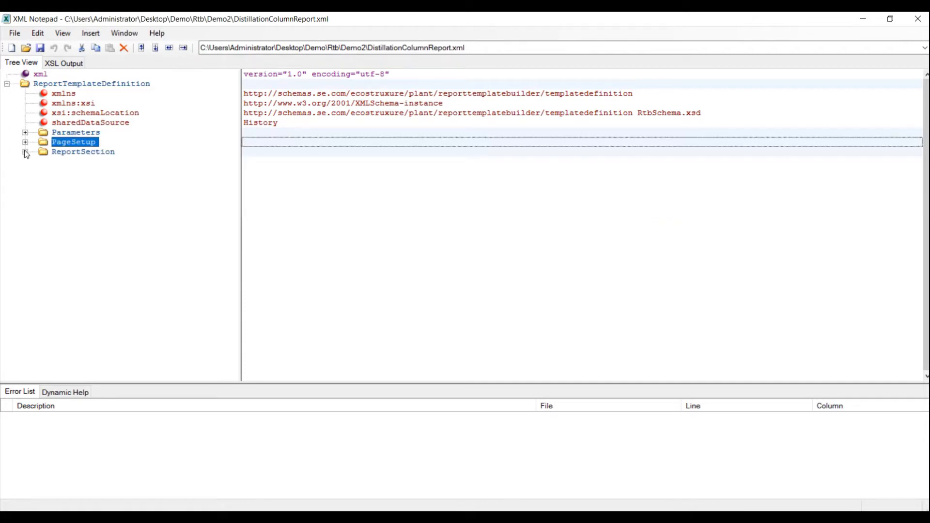
Expand ReportSection and its HourlyRowsTable to view the DateColumn, HourColumn and DataColumns elements.
left_click(25, 152)
left_click(43, 171)
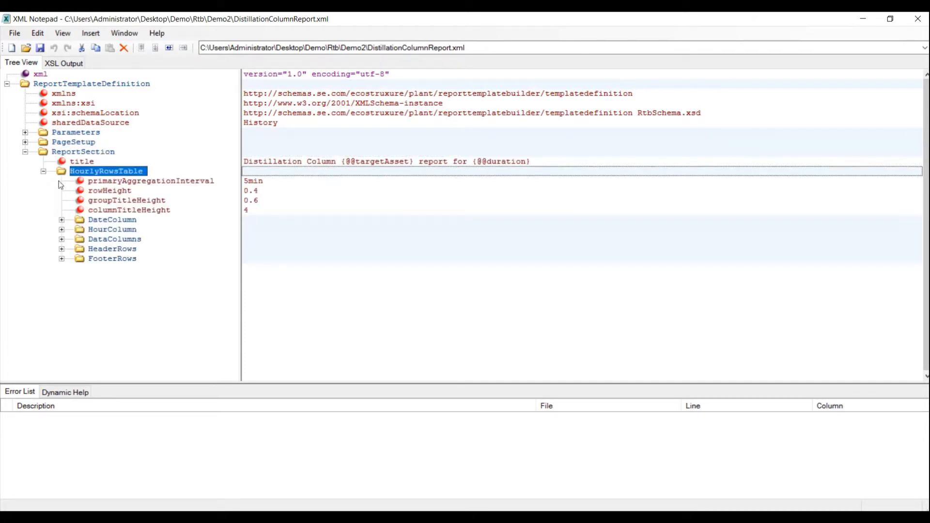
left_click(101, 220)
left_click(97, 231)
left_click(62, 239)
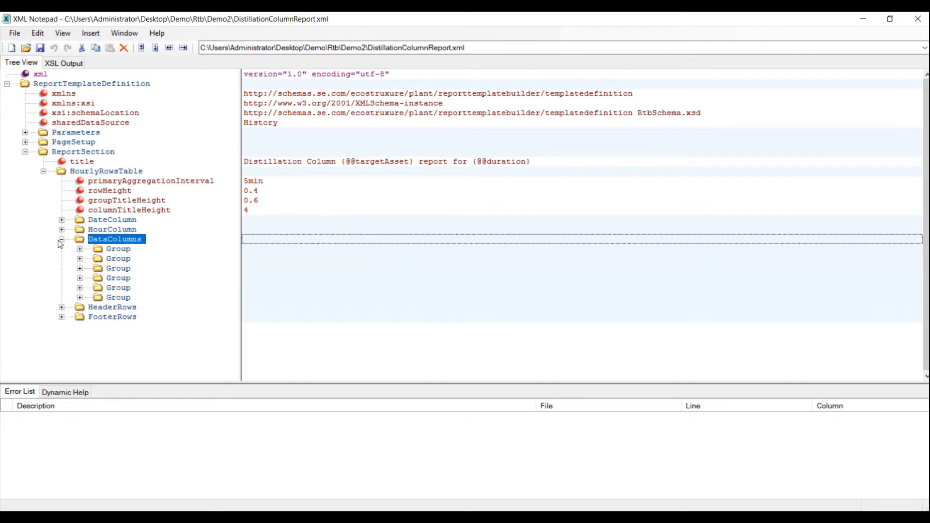
Expand every Group under DataColumns to examine the group titles and their Column elements.
left_click(80, 249)
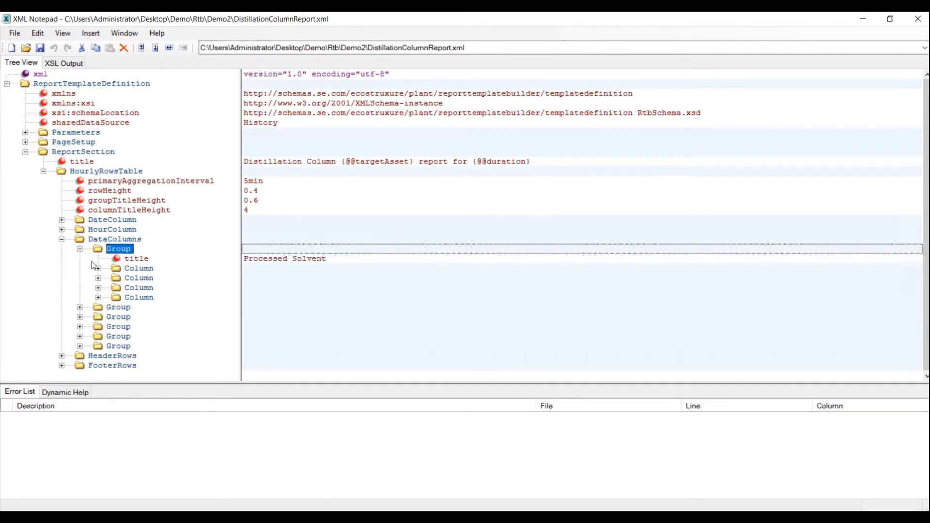
left_click(80, 307)
scroll(80, 307, "down", 1)
left_click(80, 327)
scroll(83, 334, "down", 1)
left_click(80, 336)
scroll(81, 343, "down", 1)
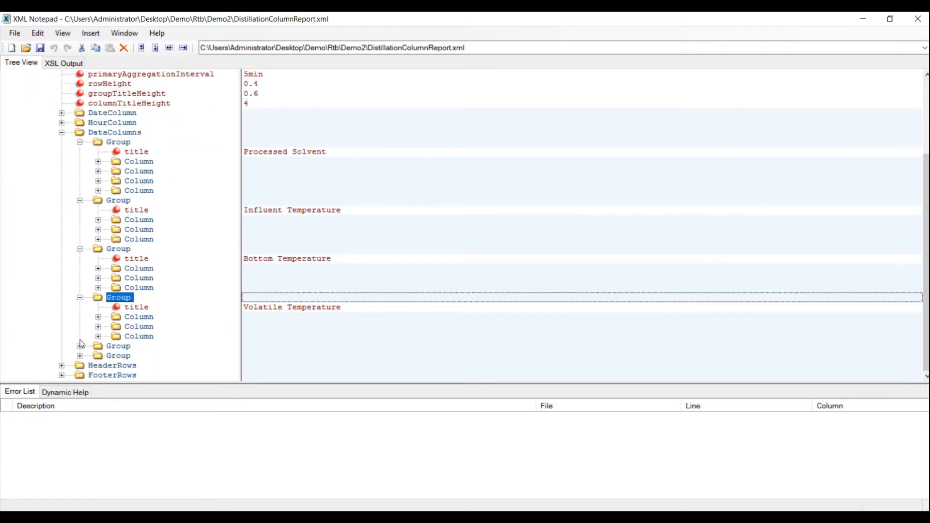
left_click(80, 346)
scroll(82, 342, "down", 1)
left_click(81, 356)
scroll(82, 359, "down", 1)
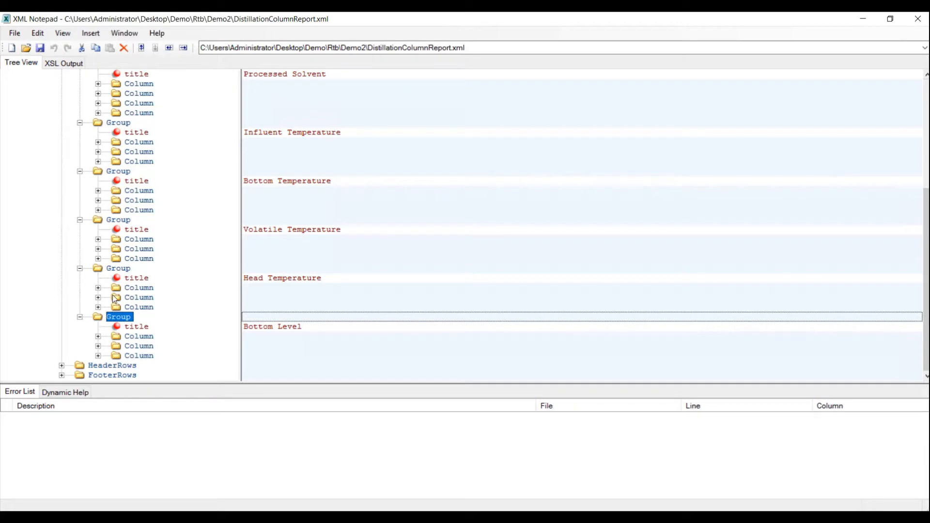
Add a new Group child element to DataColumns.
scroll(114, 296, "up", 3)
left_click(117, 171)
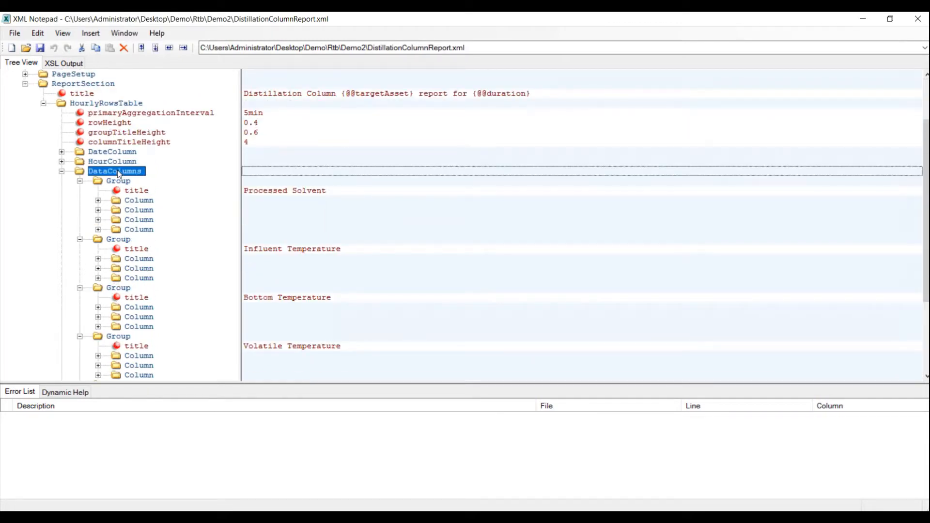
right_click(118, 171)
mouse_move(164, 310)
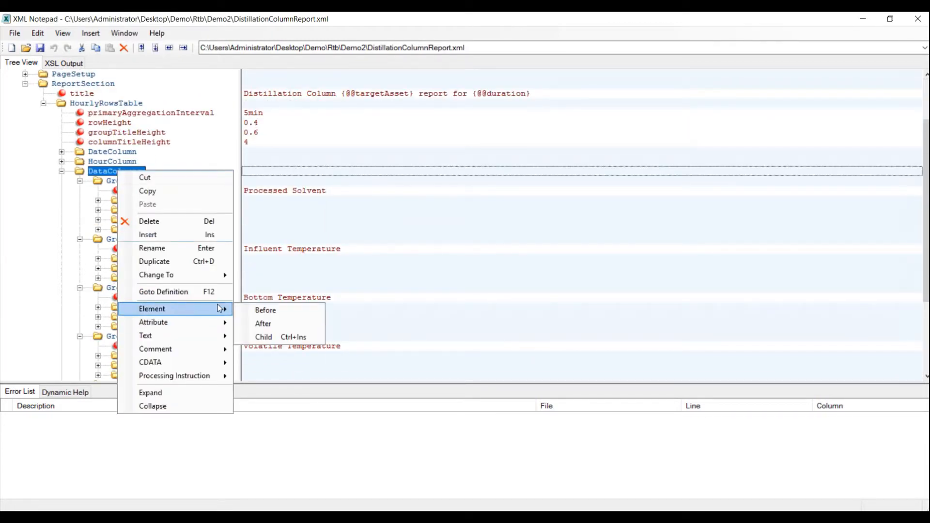
left_click(261, 338)
left_click(138, 387)
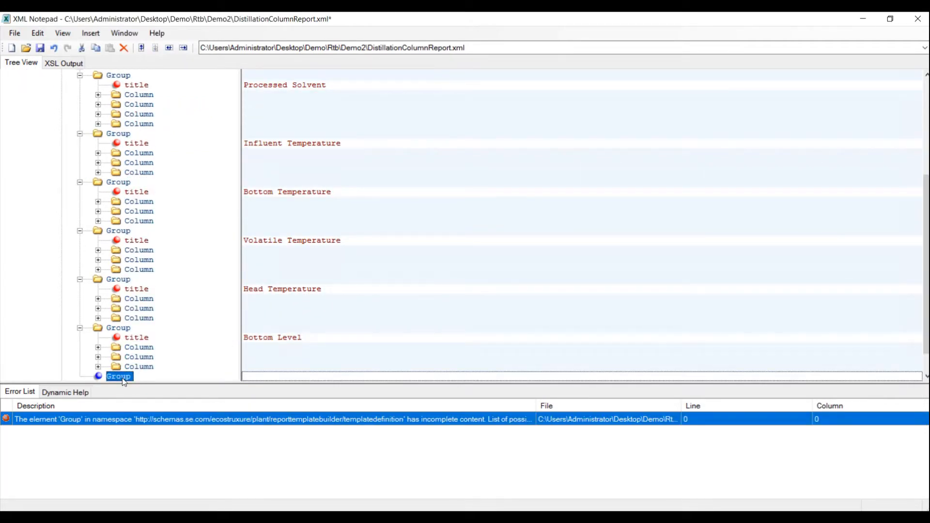
Add a Column child element to the new, empty Group after the Bottom Level group.
right_click(122, 378)
mouse_move(170, 406)
left_click(269, 433)
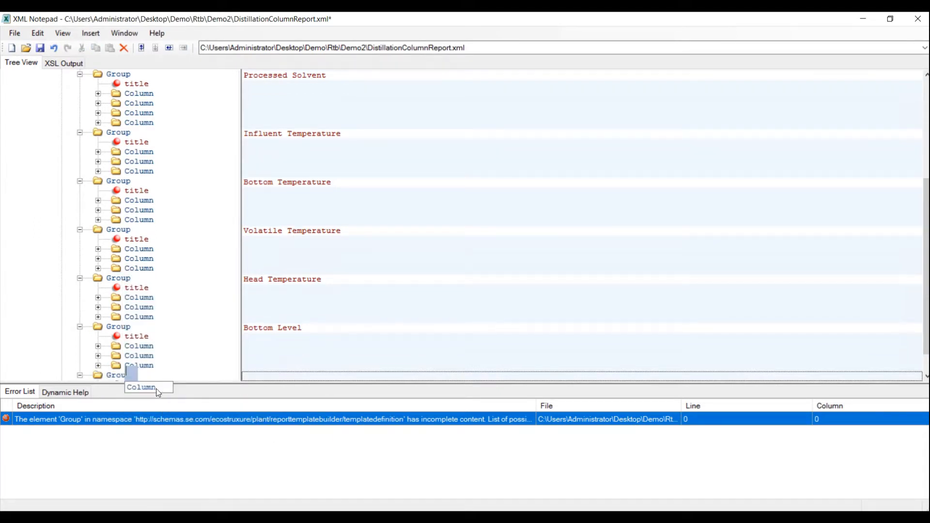
key("Return")
Add a title attribute to the new Column in the last Group.
right_click(144, 377)
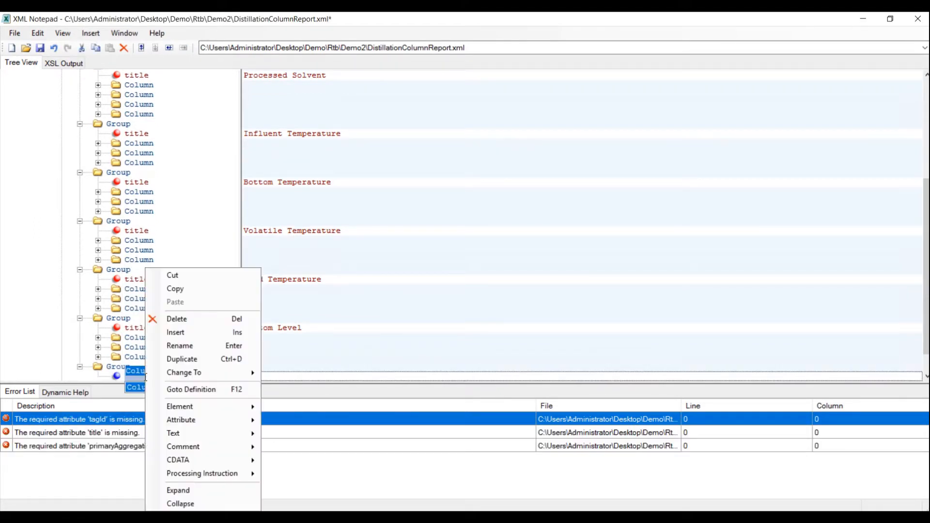
mouse_move(194, 419)
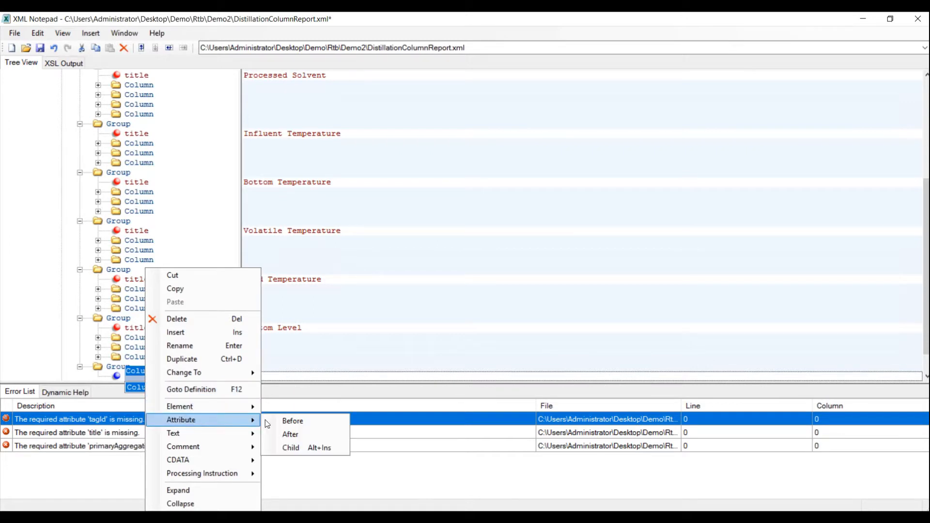
left_click(292, 447)
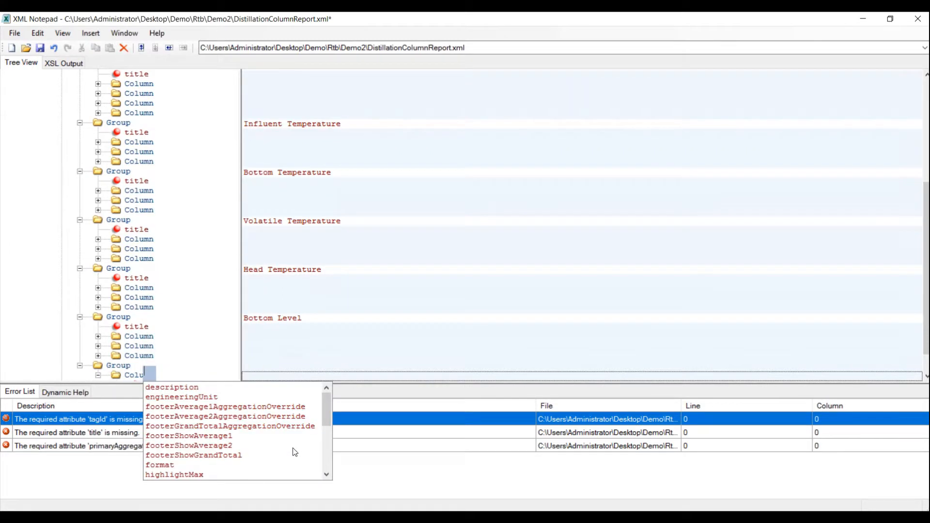
type("tit")
key("Return")
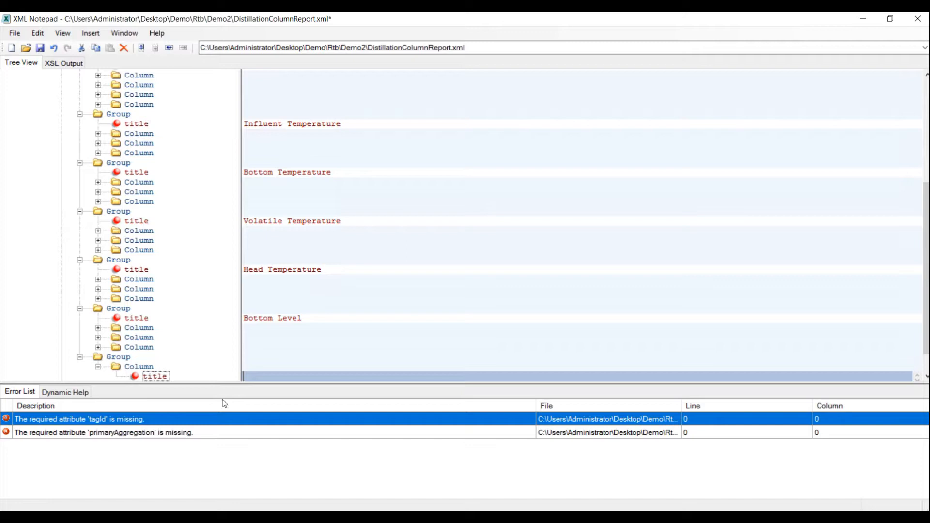
Add a tagId attribute to the new Column in the last Group.
left_click(149, 368)
right_click(149, 368)
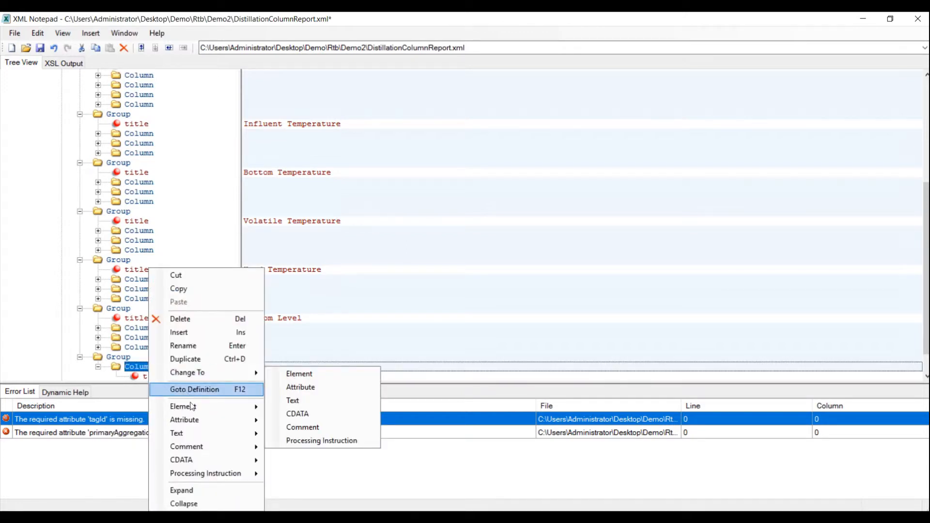
mouse_move(235, 423)
left_click(281, 447)
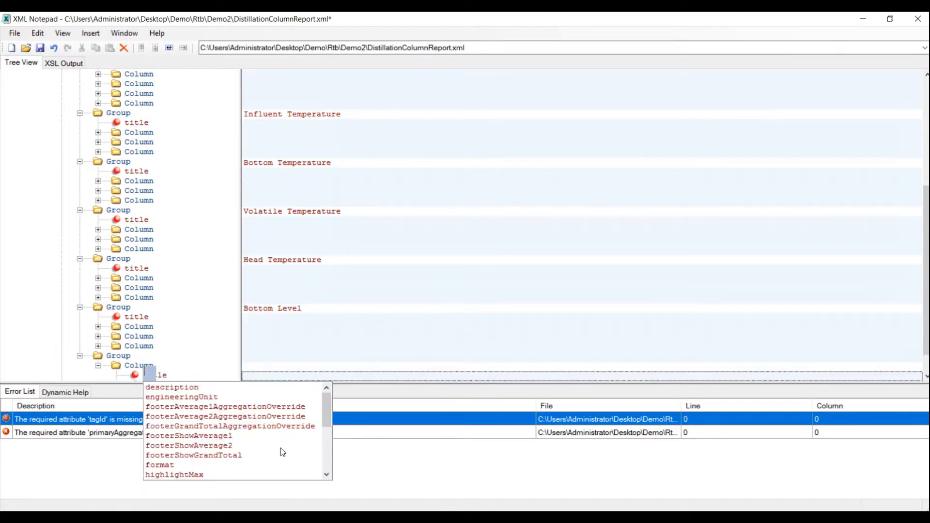
type("tag")
key("Return")
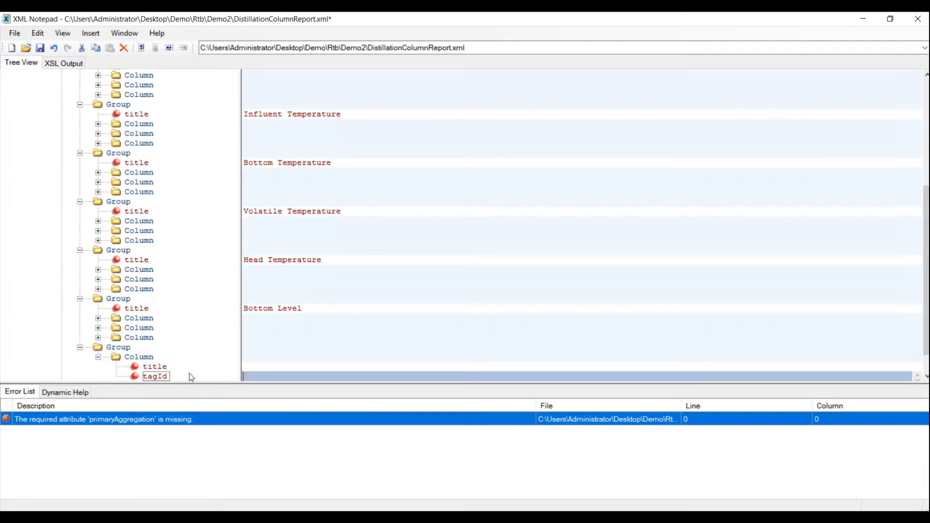
Add a primaryAggregation attribute to the new Column in the last Group.
left_click(151, 357)
right_click(151, 357)
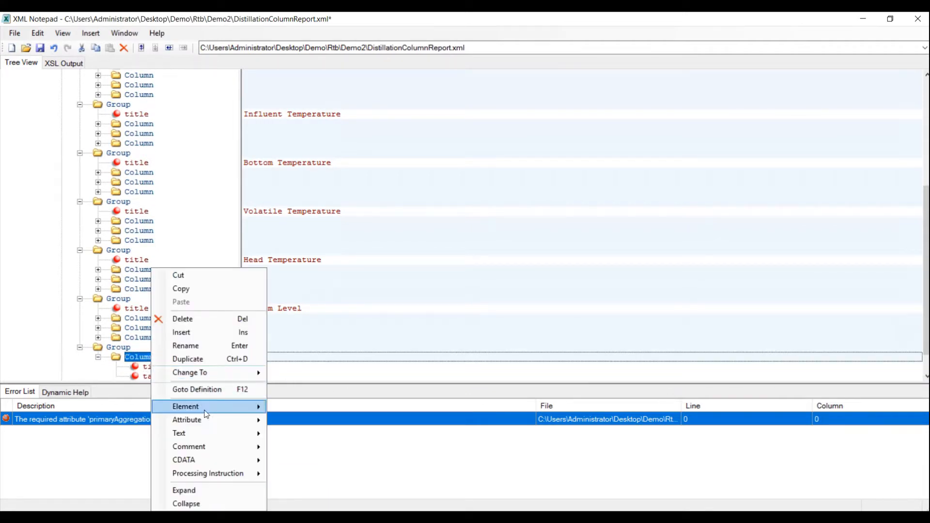
mouse_move(237, 420)
left_click(294, 447)
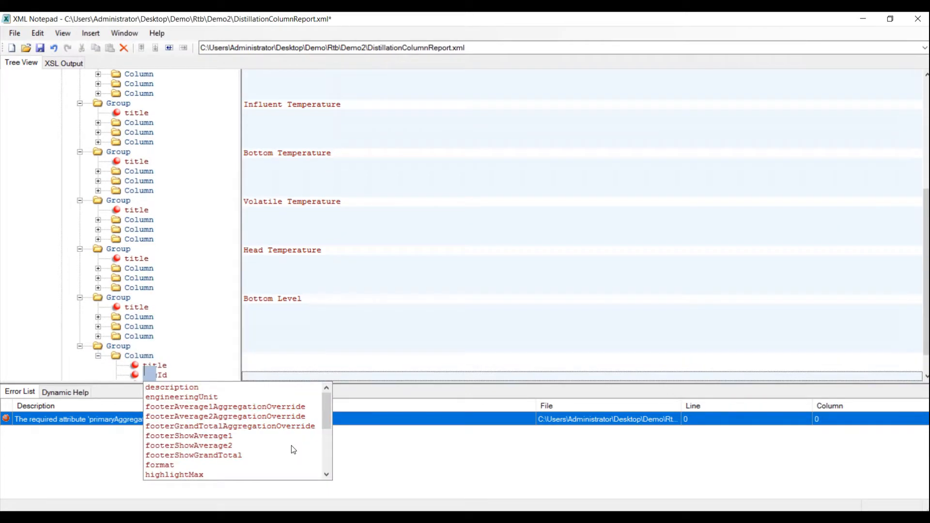
type("pri")
key("Return")
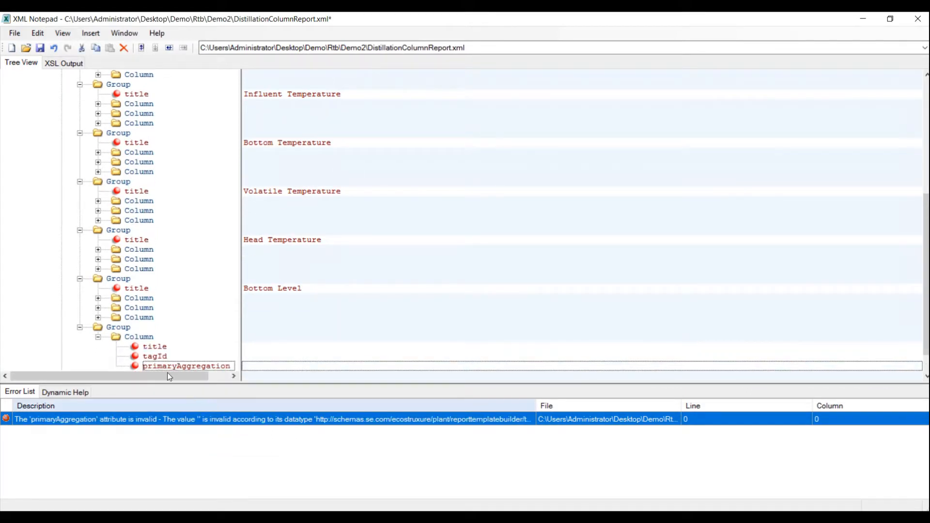
Add an engineeringUnit attribute to the new Column in the last Group.
left_click(145, 337)
right_click(146, 337)
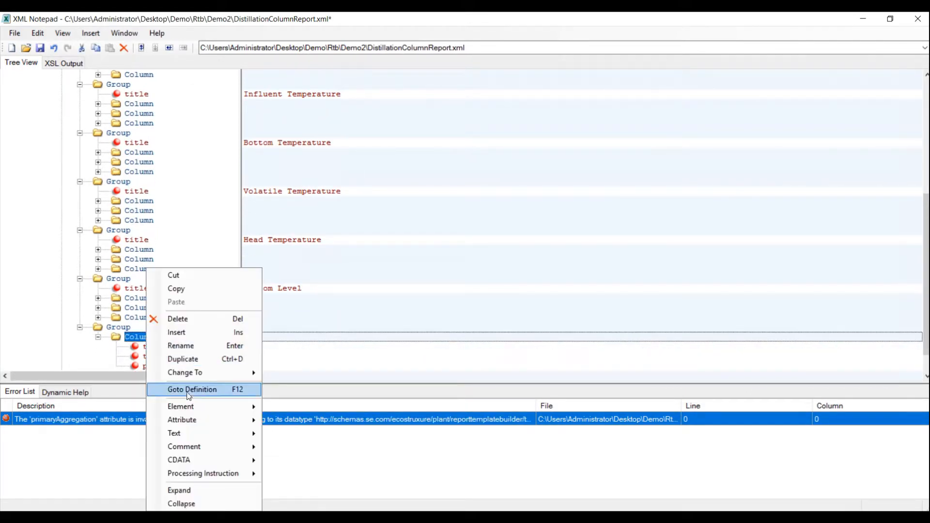
mouse_move(229, 421)
left_click(286, 446)
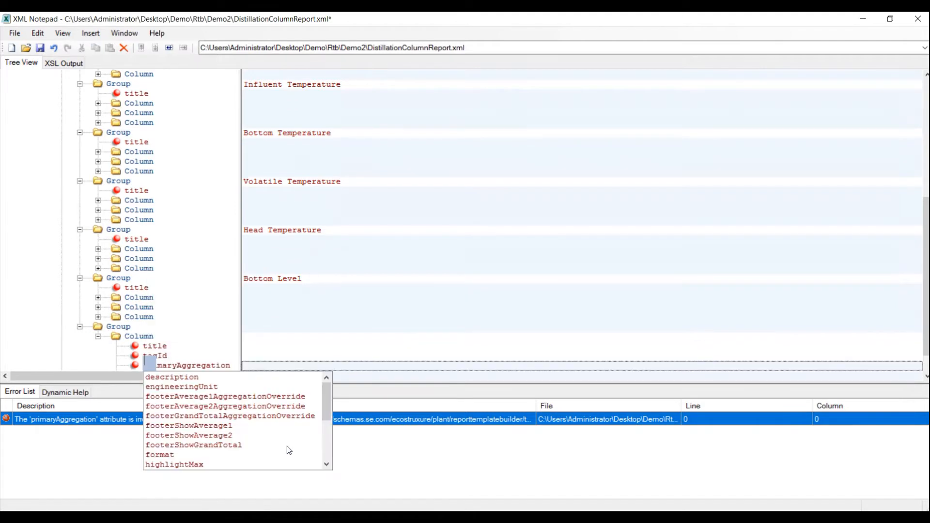
type("eng")
key("Return")
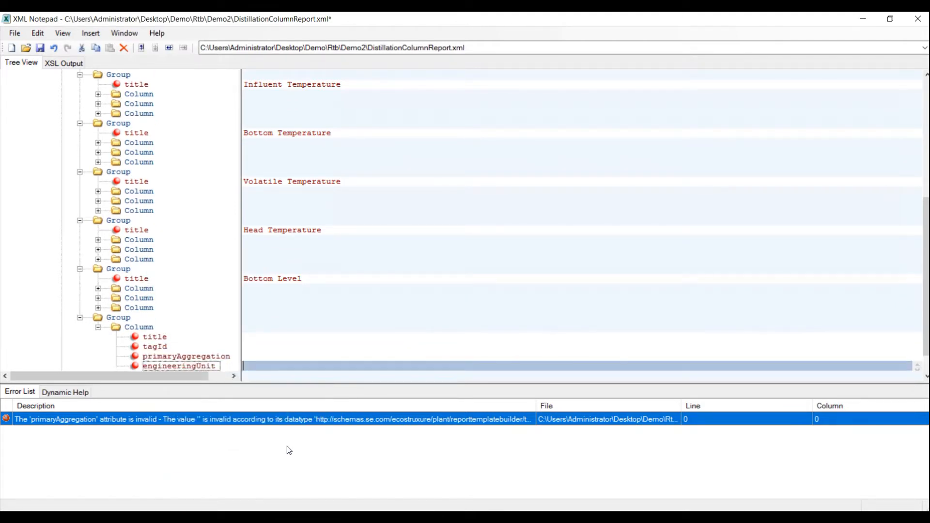
Add a format attribute to the new Column in the last Group.
left_click(155, 329)
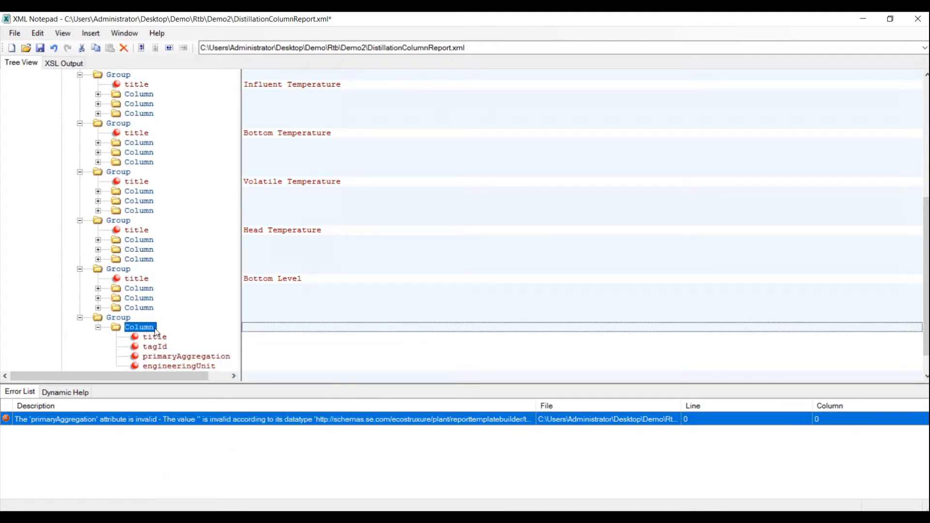
right_click(156, 333)
mouse_move(254, 420)
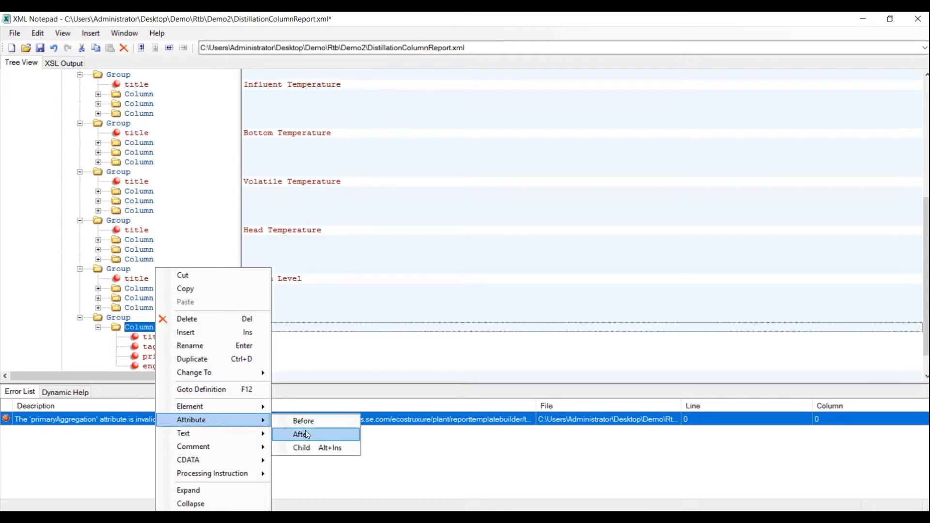
left_click(305, 447)
type("for")
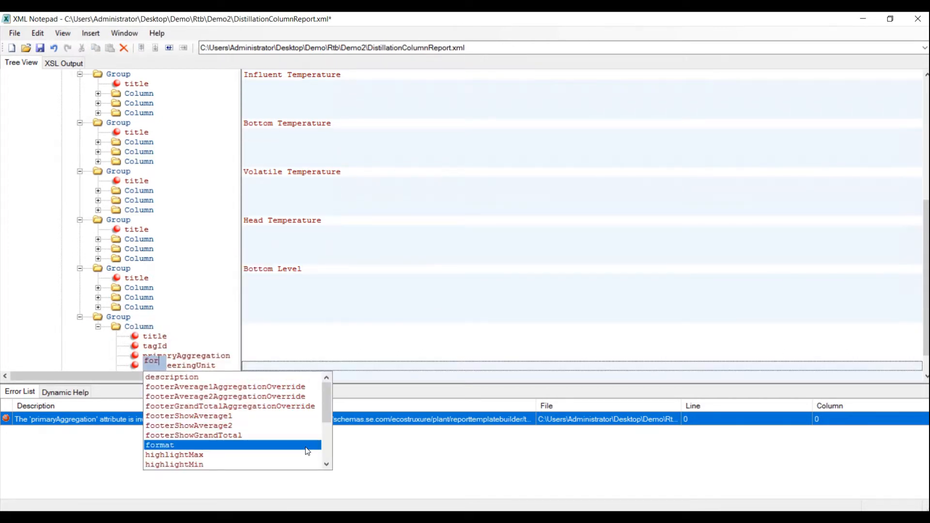
key("Return")
Set the new Column's title attribute to Pressure.
left_click(261, 331)
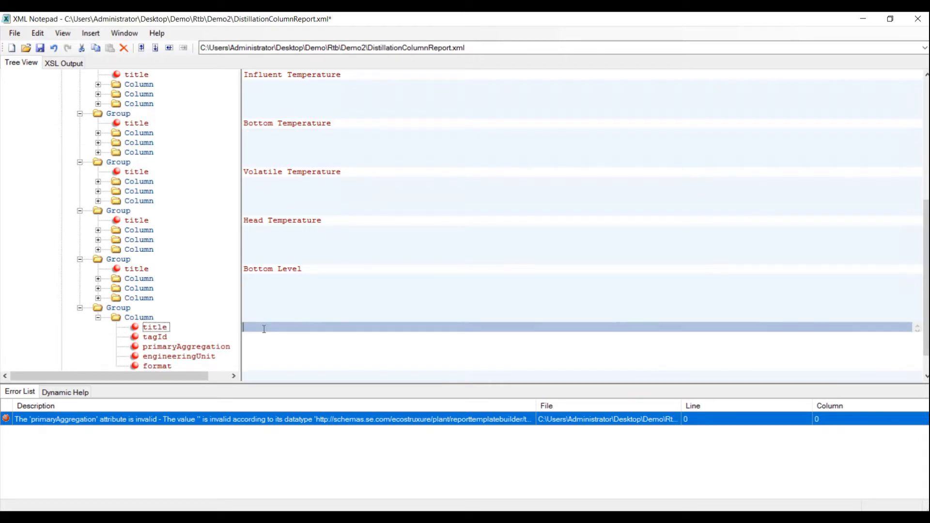
type("Press")
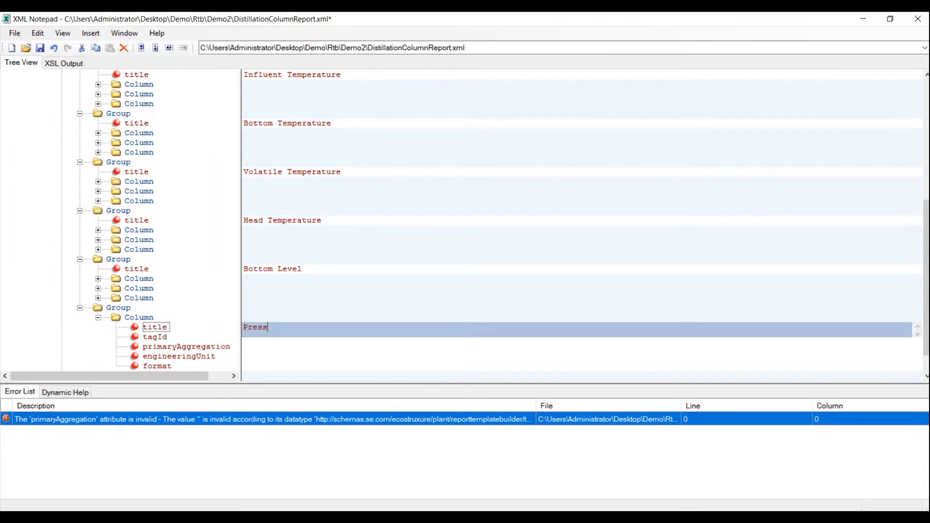
type("ure")
key("Return")
Set the new Column's tagId attribute to Diffpressure.
left_click(153, 338)
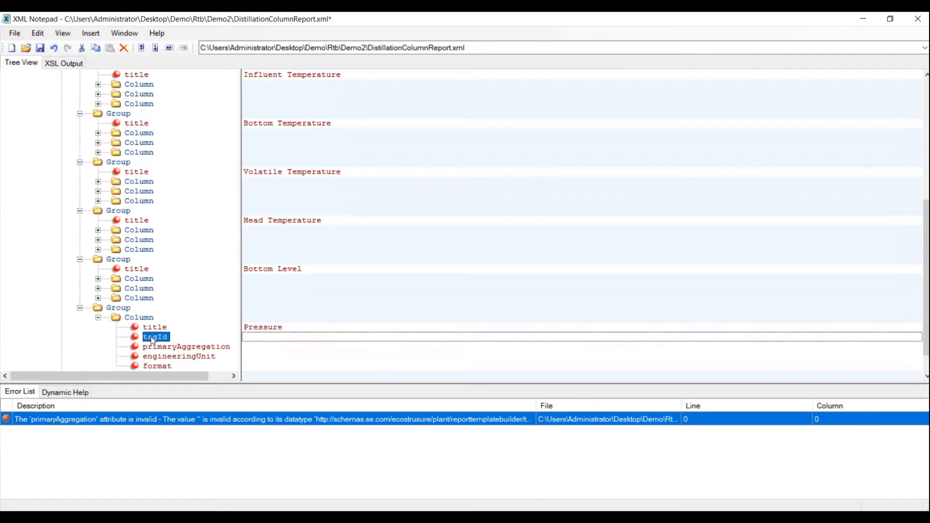
left_click(255, 338)
type("Dif")
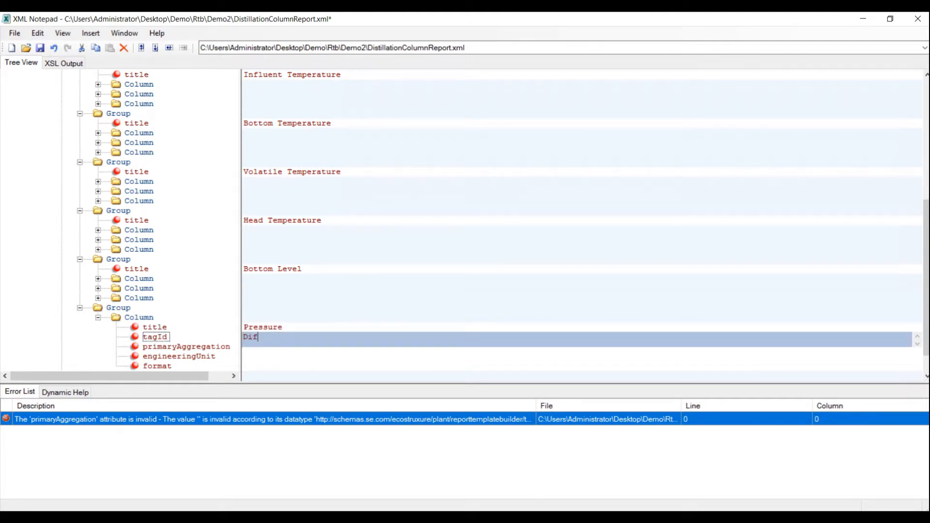
type("fpressure")
key("Return")
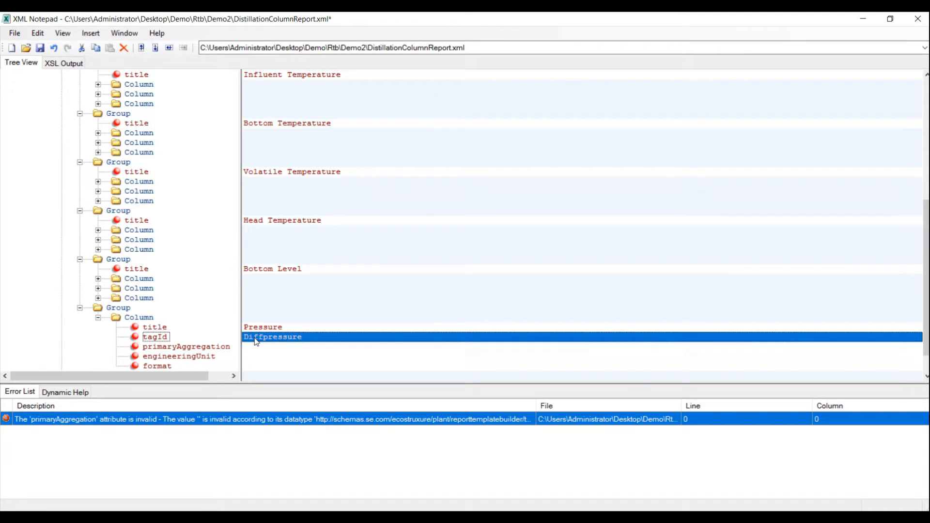
Set the new Column's primaryAggregation attribute to Average.
left_click(266, 347)
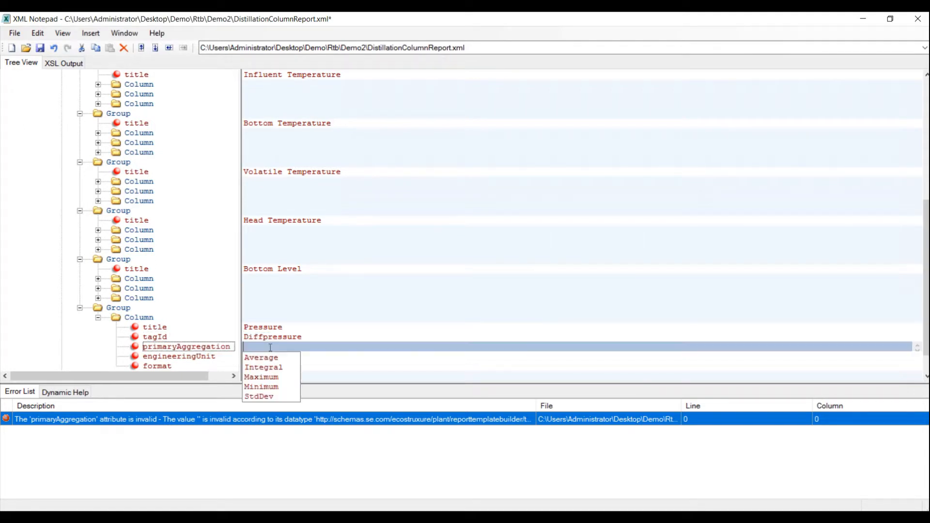
left_click(264, 357)
left_click(246, 357)
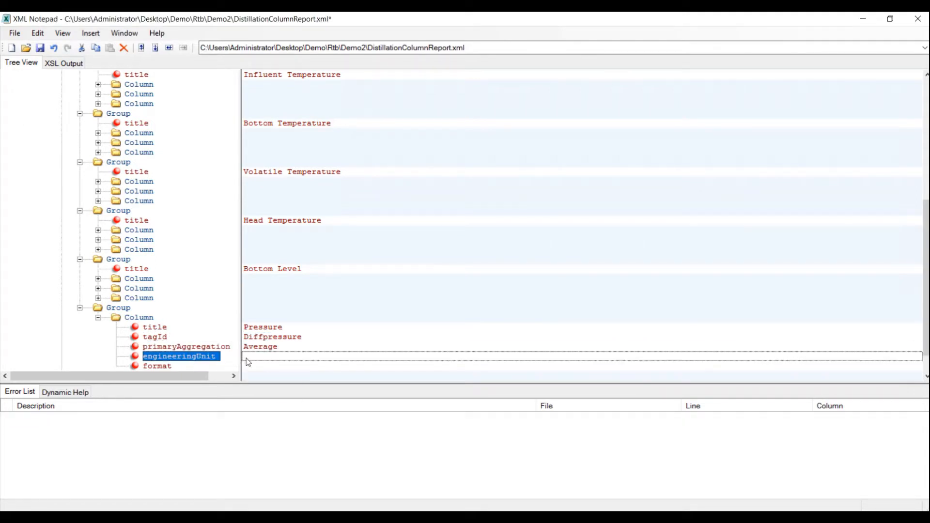
Set the new Column's engineeringUnit attribute to mbar.
type("mbar")
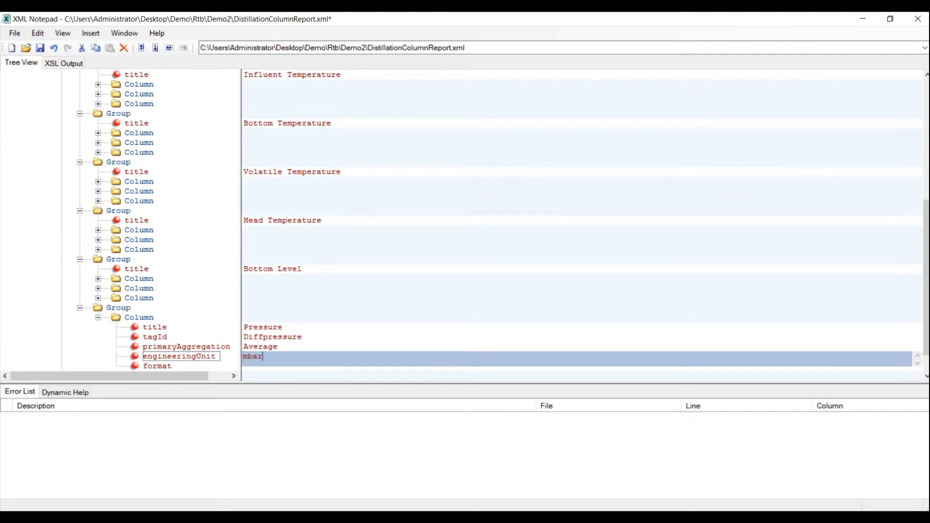
key("Return")
Set the new Column's format attribute to 0.0 and save the XML template.
left_click(249, 366)
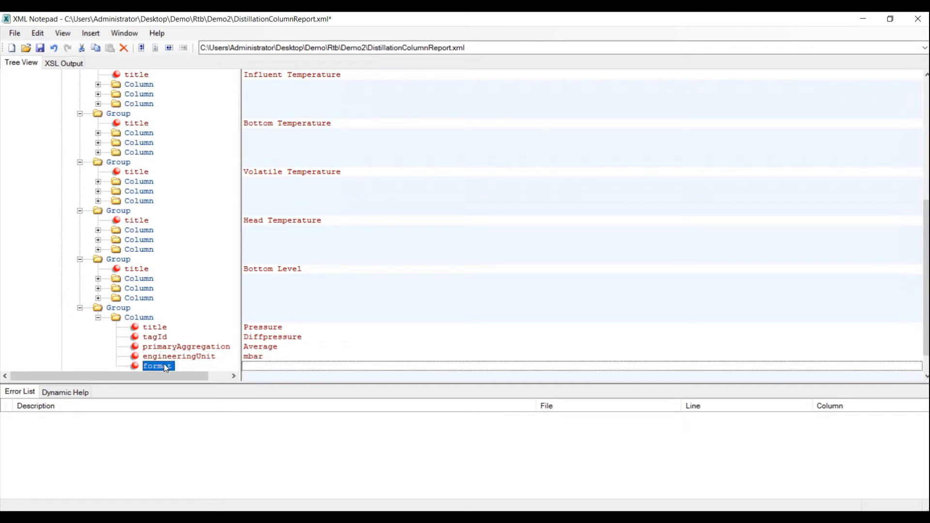
left_click(255, 368)
type("0")
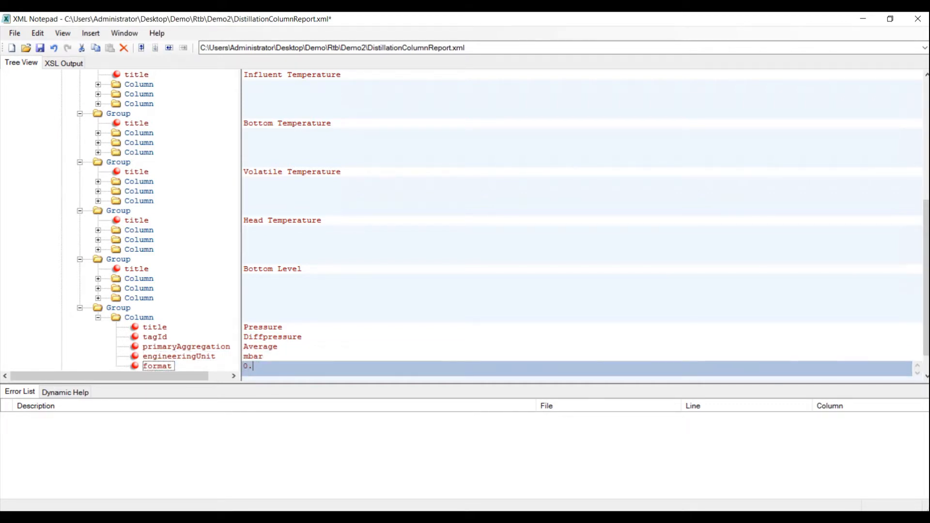
type(".0")
key("Return")
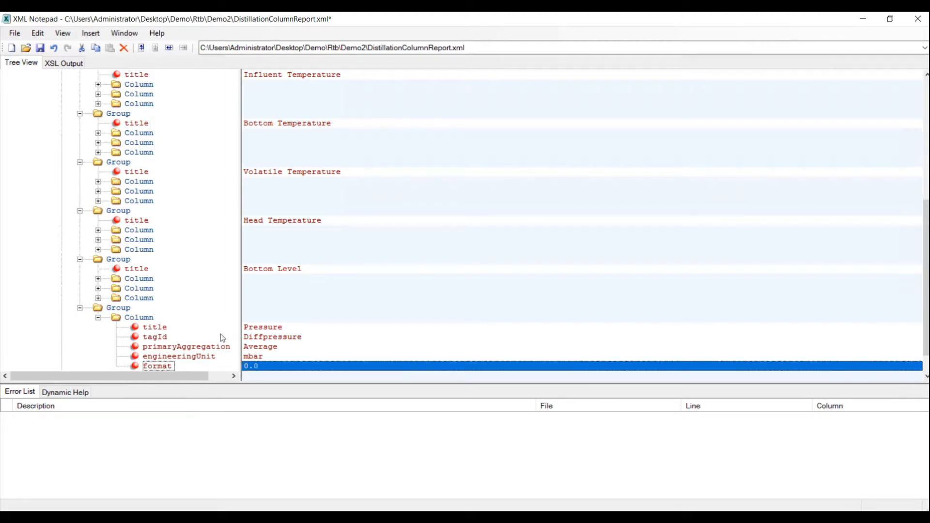
scroll(223, 338, "down", 1)
left_click(40, 47)
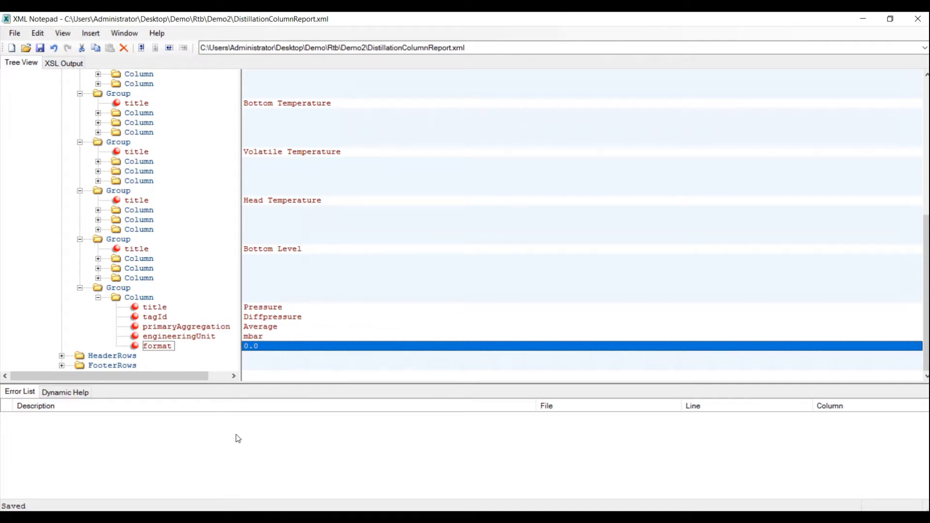
Switch to the Report Template Builder user's manual in Acrobat Reader and go to section 4.3 Build Report Template.
left_click(315, 517)
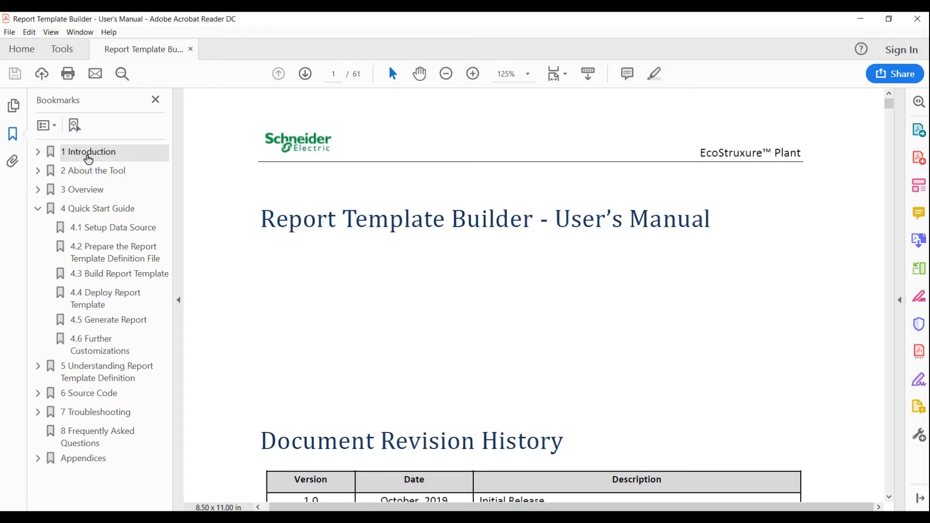
left_click(103, 274)
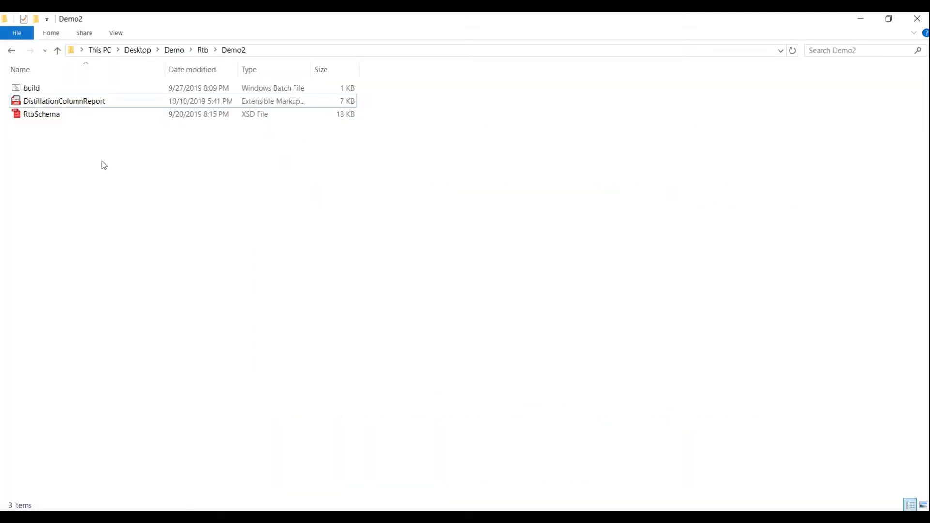
In the Demo2 folder in File Explorer, run the build batch file to generate the DistillationColumnReport report file.
left_click(59, 102)
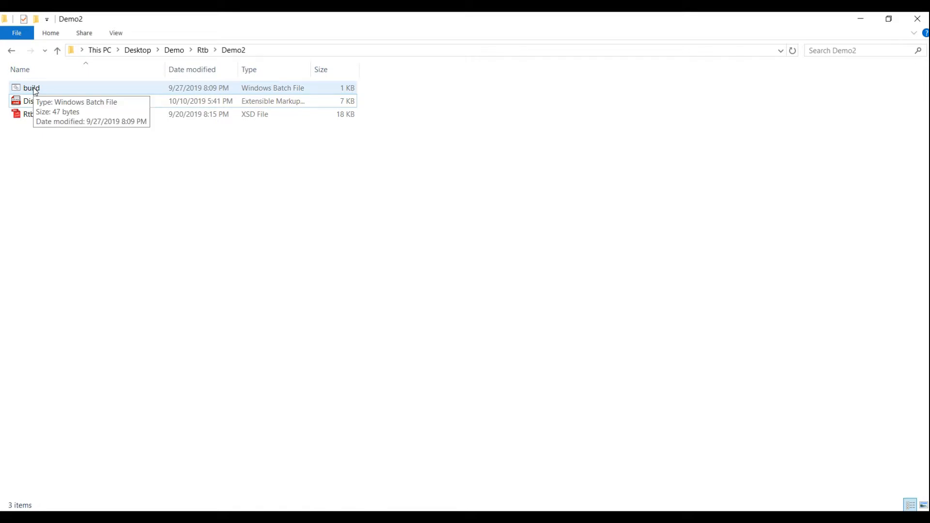
left_click(35, 91)
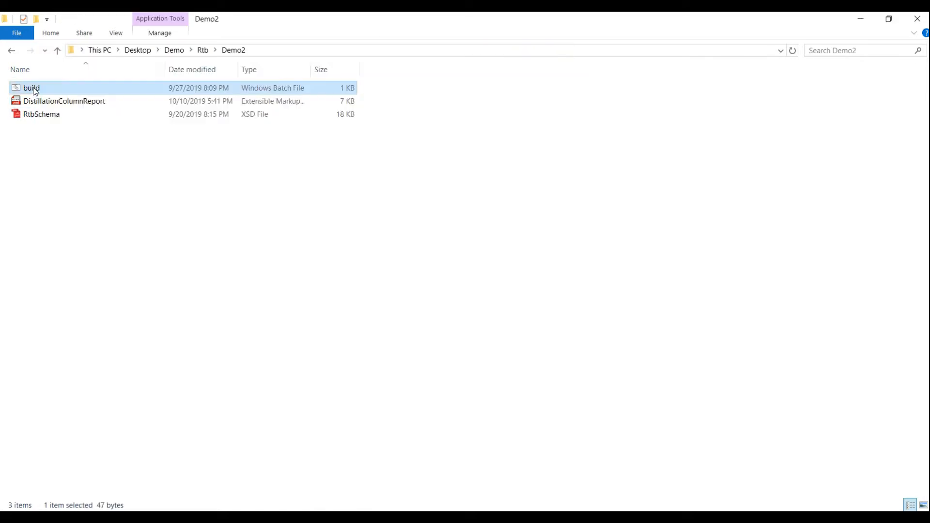
left_click(93, 105)
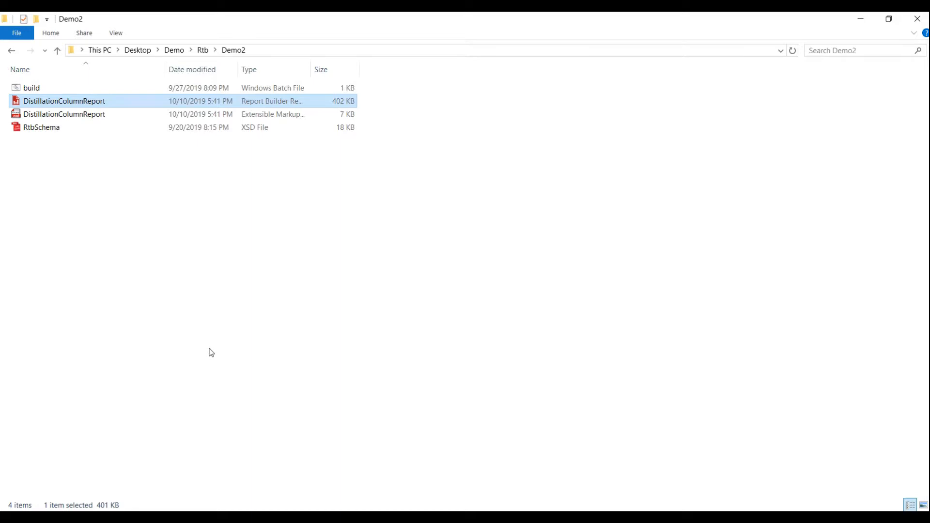
In SQL Server Reporting Services in the browser, replace the Demo2 folder's DistillationColumnReport with the newly built report file.
left_click(178, 518)
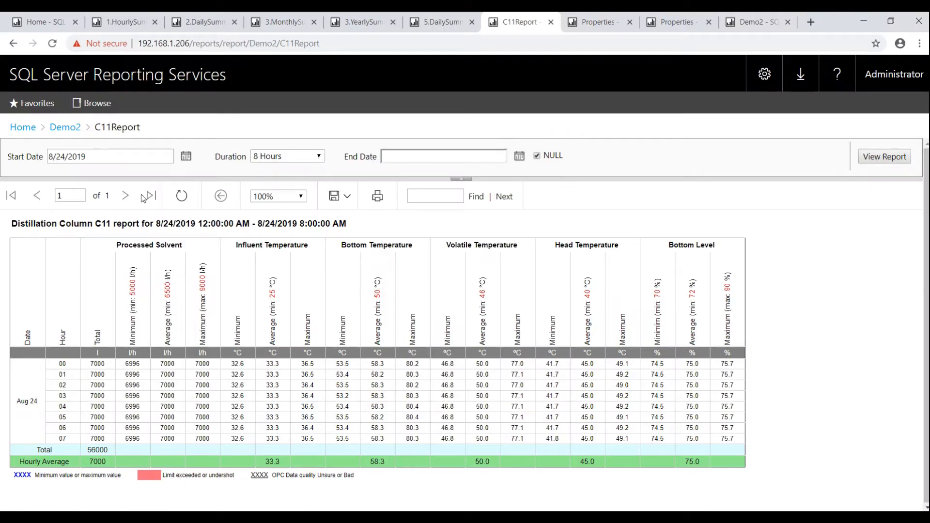
left_click(65, 128)
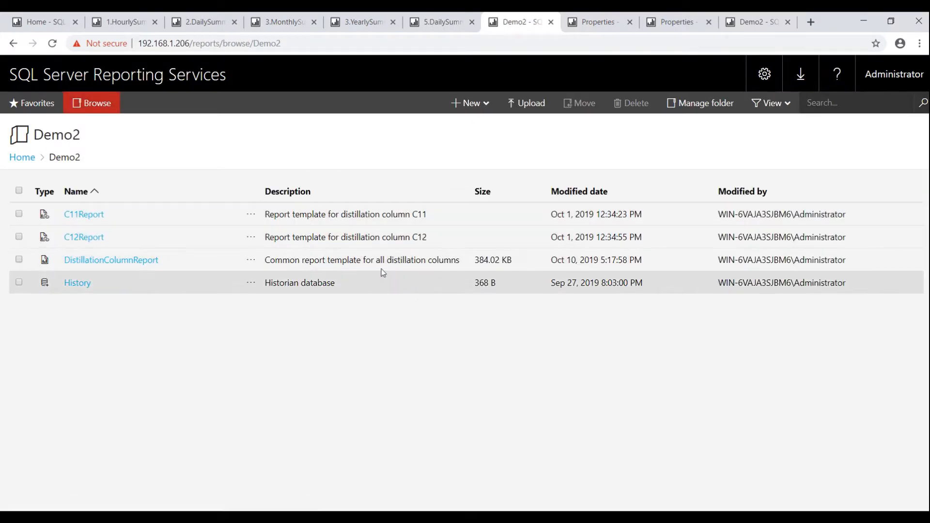
left_click(249, 260)
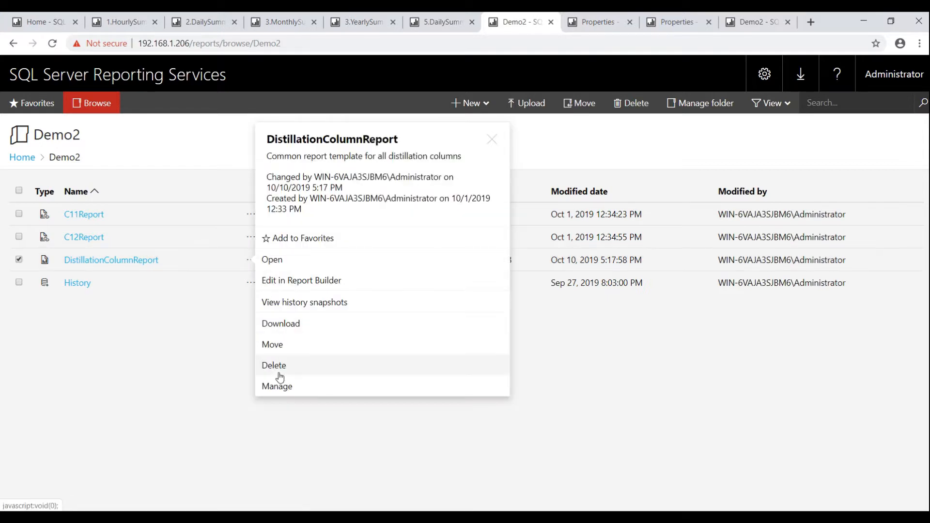
left_click(278, 391)
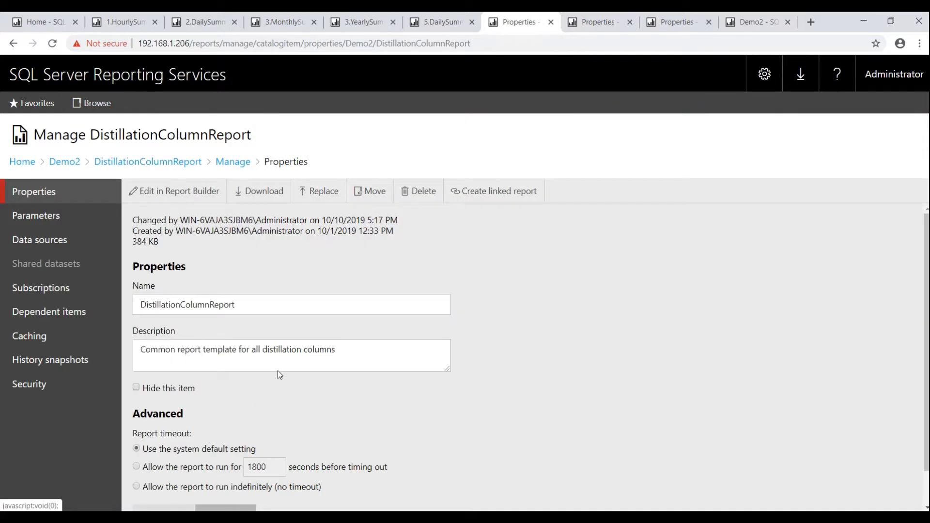
left_click(329, 194)
left_click(359, 224)
left_click(555, 408)
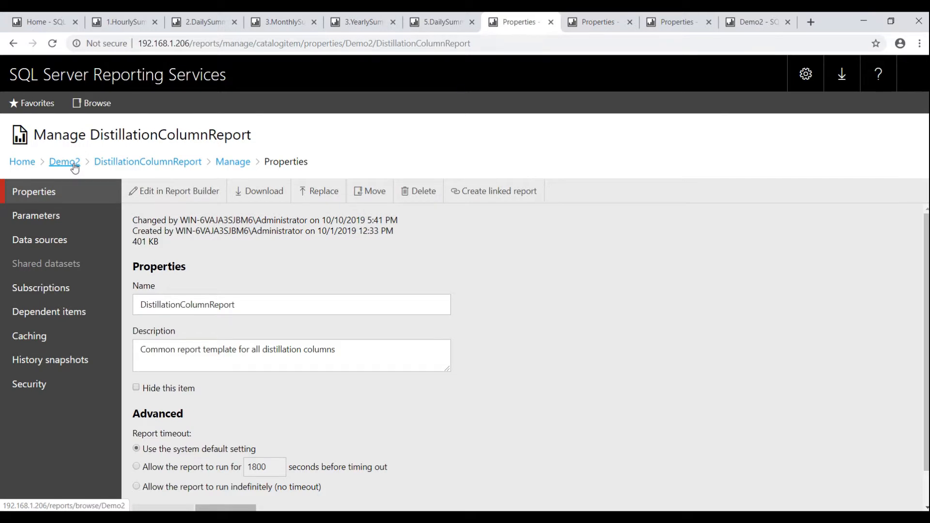
Generate C11Report from the Demo2 folder with start date 8/24/2019 and duration 8 Hours, and highlight its Pressure column heading.
left_click(75, 168)
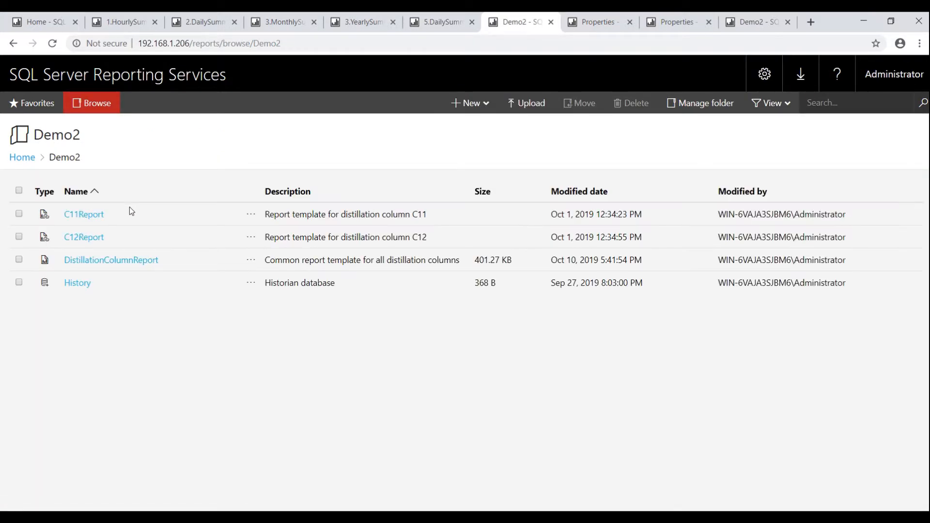
left_click(86, 206)
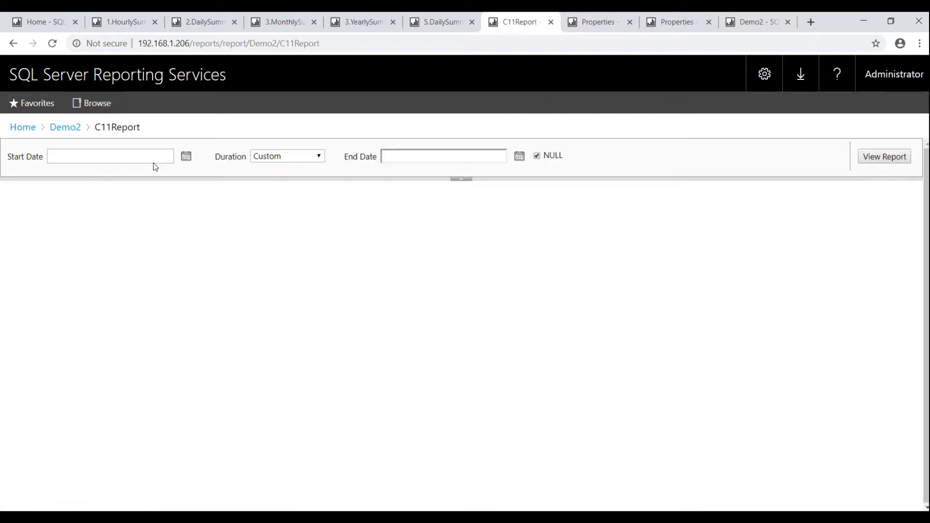
left_click(187, 161)
left_click(58, 169)
left_click(57, 169)
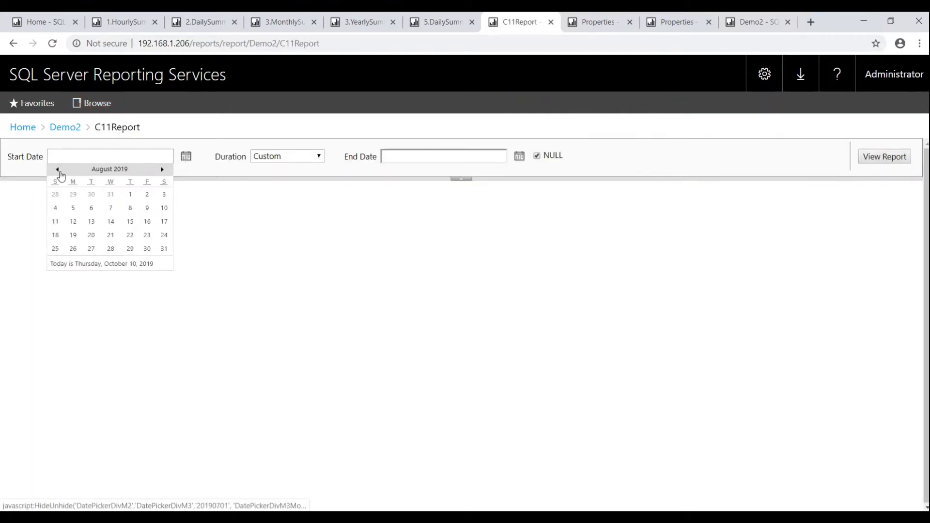
left_click(164, 234)
left_click(280, 156)
left_click(280, 179)
left_click(879, 157)
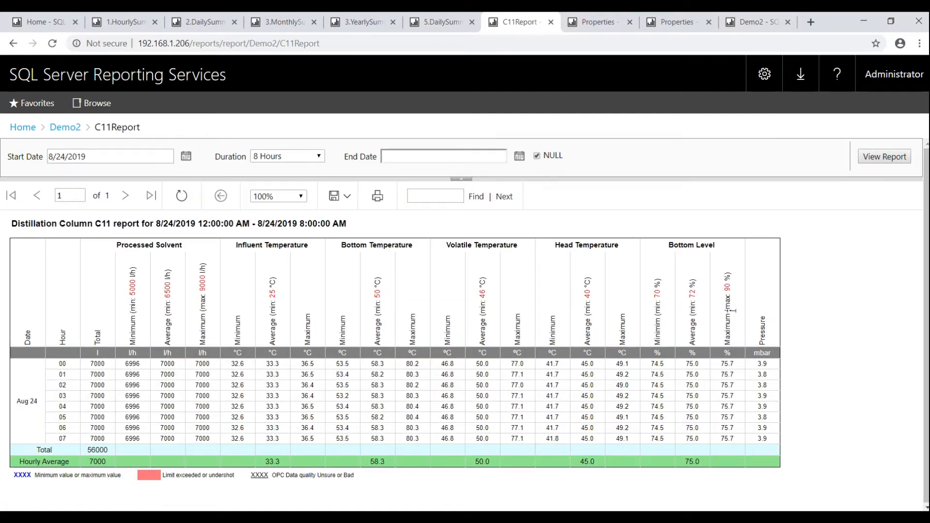
double_click(759, 334)
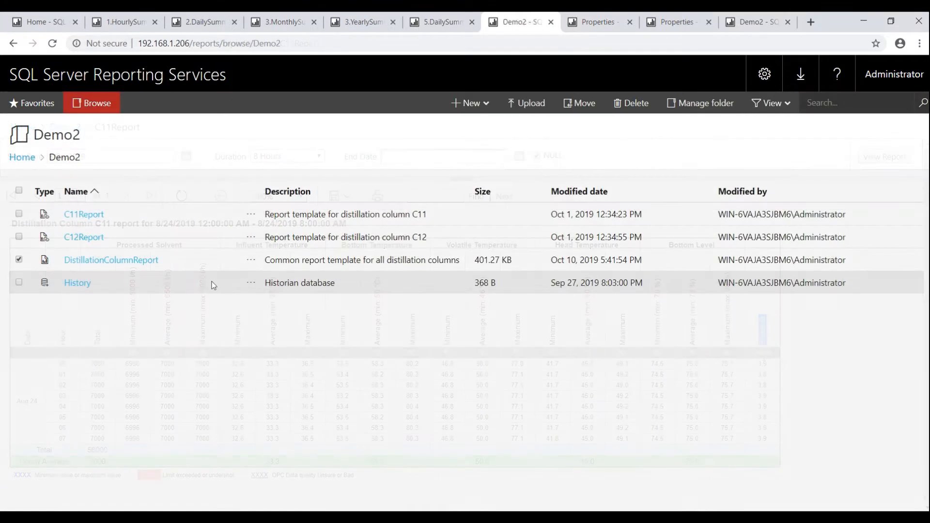
Open the Demo2 folder's DistillationColumnReport for editing in Microsoft SQL Server Report Builder and maximize its window.
left_click(212, 262)
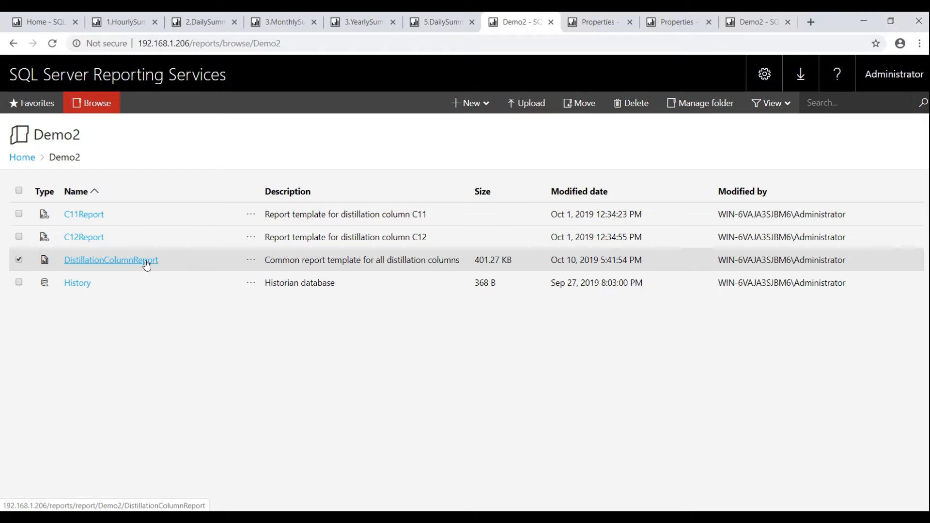
left_click(251, 263)
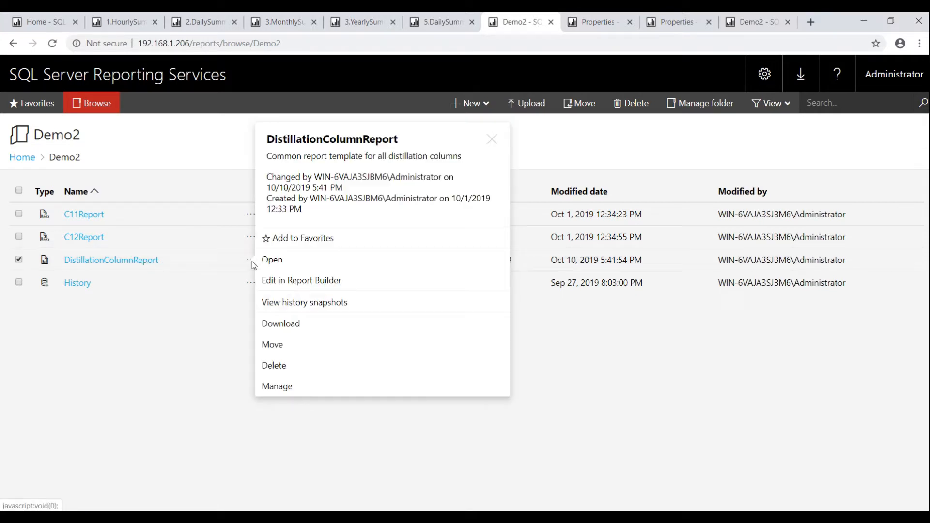
left_click(325, 282)
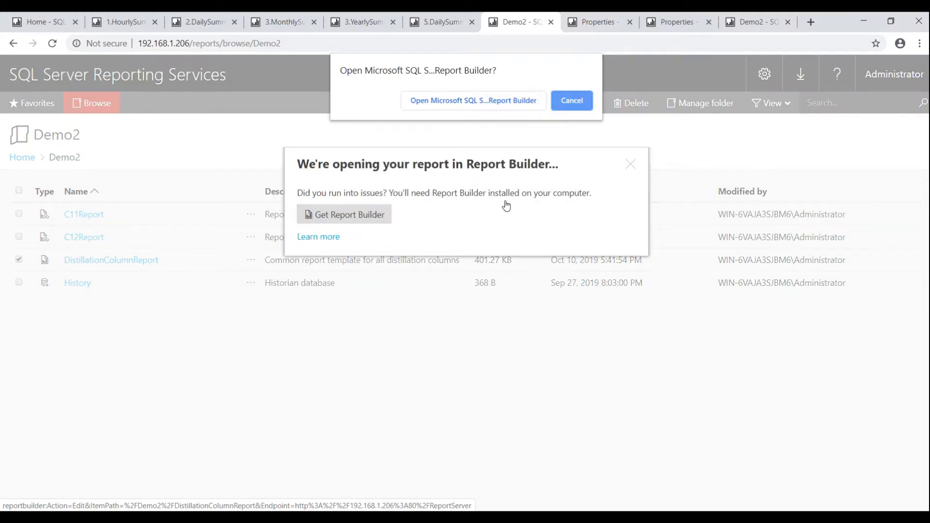
left_click(487, 101)
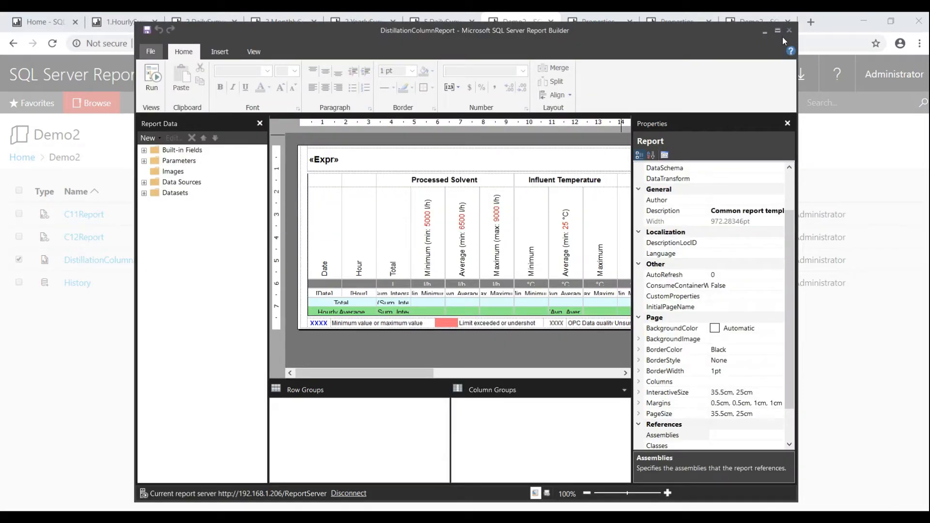
left_click(783, 33)
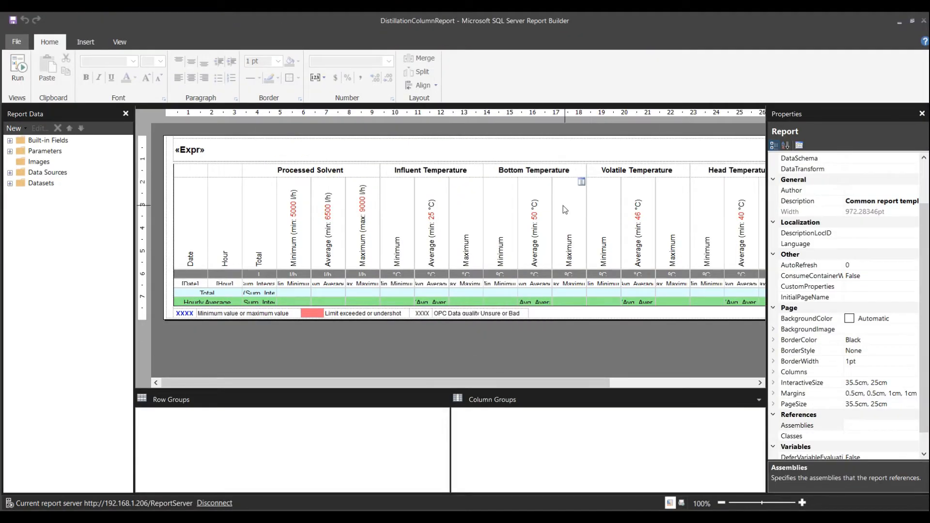
Inspect the report table's design, checking the heading and value cells of the Influent Temperature and Pressure columns.
left_click_drag(466, 380, 411, 379)
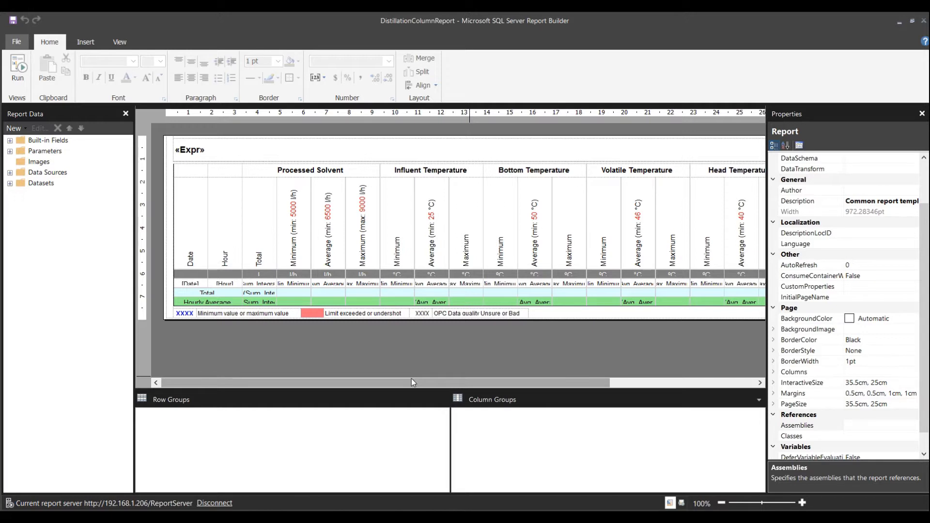
left_click(406, 216)
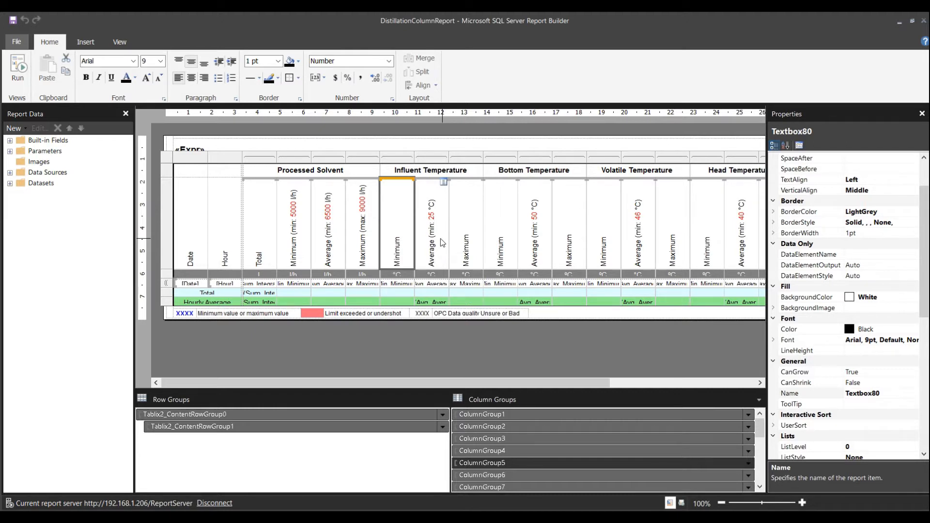
left_click(437, 286)
left_click_drag(429, 384, 614, 396)
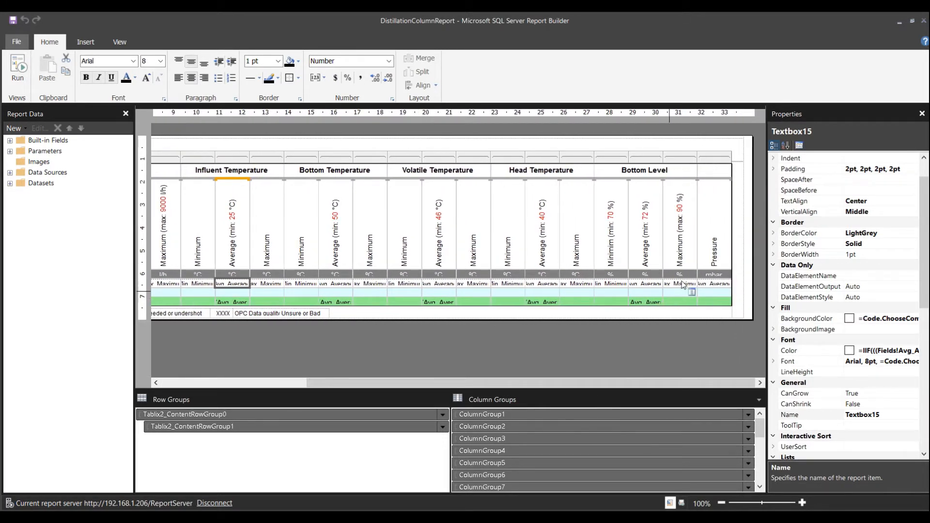
left_click(716, 260)
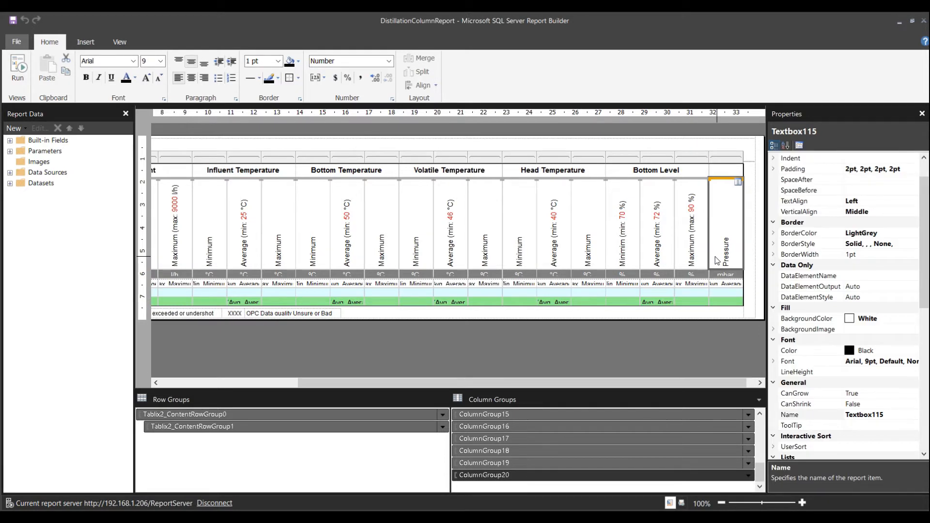
left_click(723, 285)
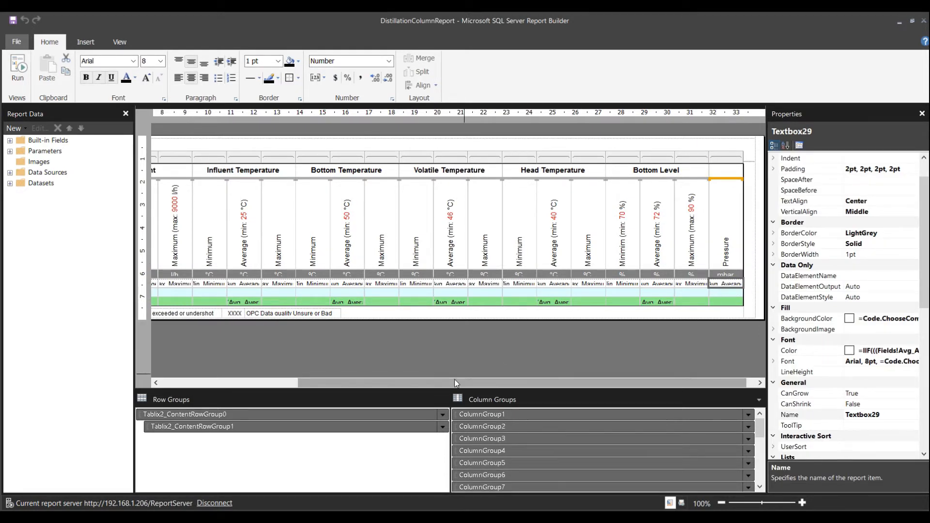
left_click_drag(454, 380, 318, 379)
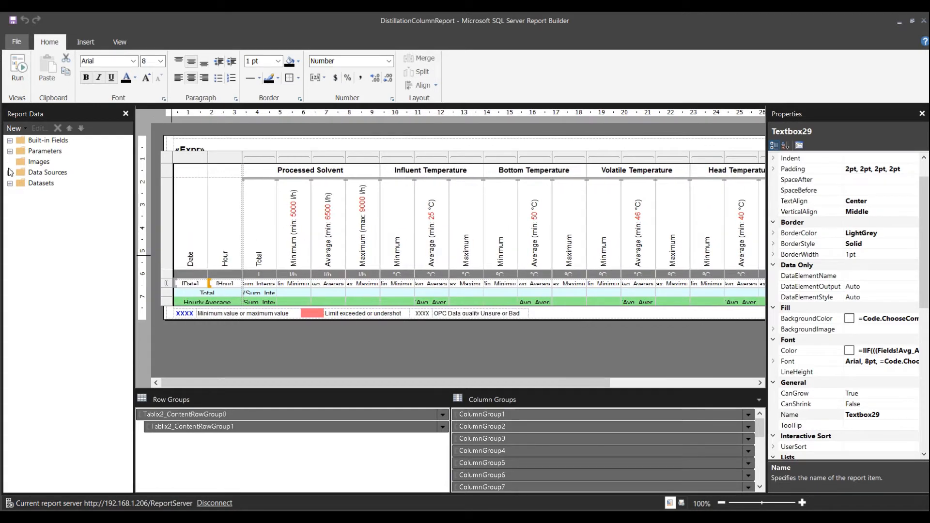
Review the query and parameters of the HourlySummaryDS dataset and close its properties without changes.
left_click(10, 183)
double_click(58, 195)
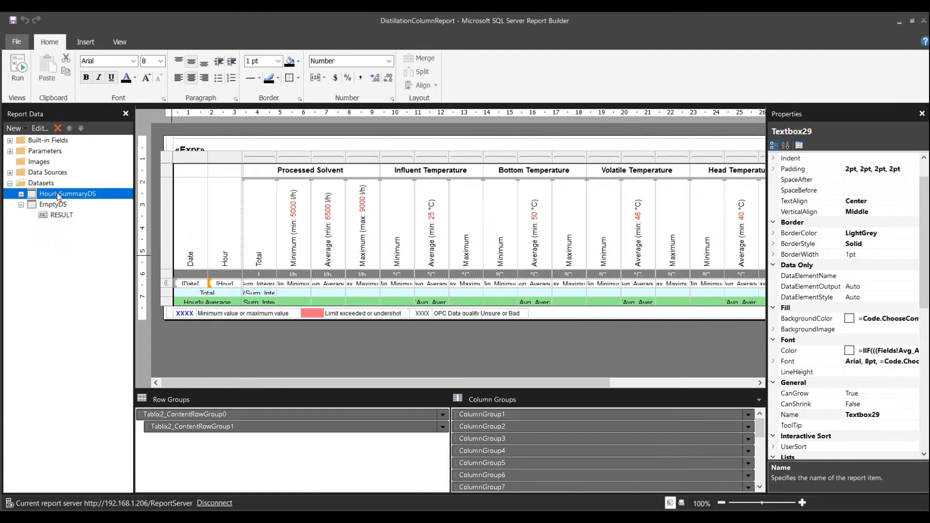
left_click(579, 288)
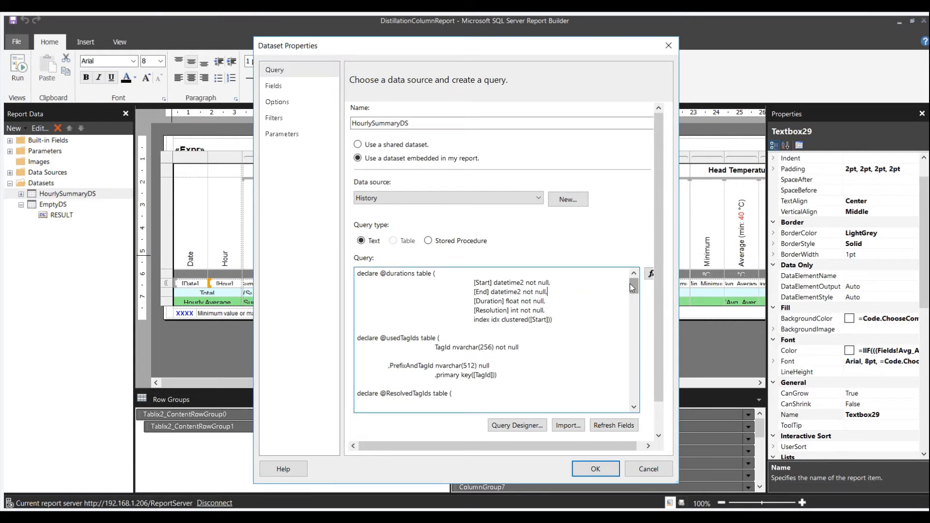
left_click_drag(633, 287, 635, 393)
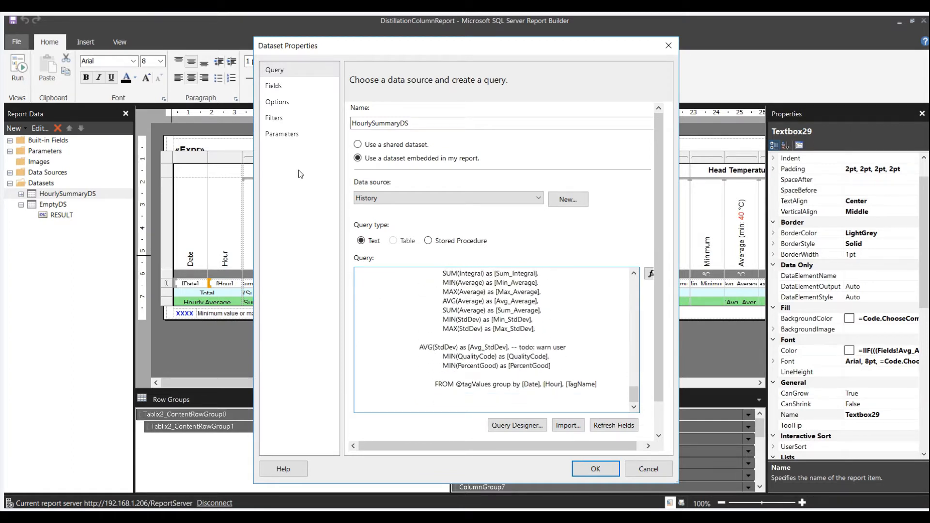
left_click(282, 134)
left_click(649, 469)
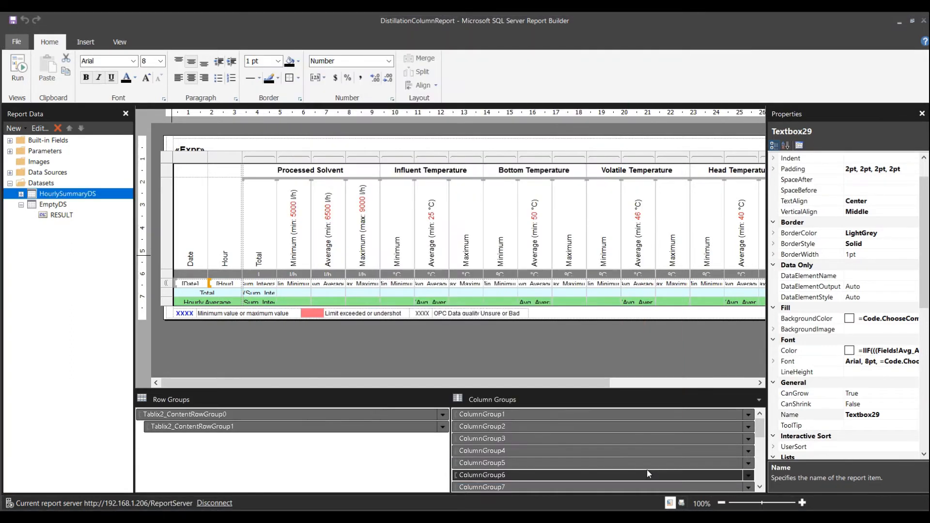
Review the custom code in the report properties, close them without changes, and select the Bottom Temperature Maximum value cell.
right_click(267, 347)
left_click(293, 397)
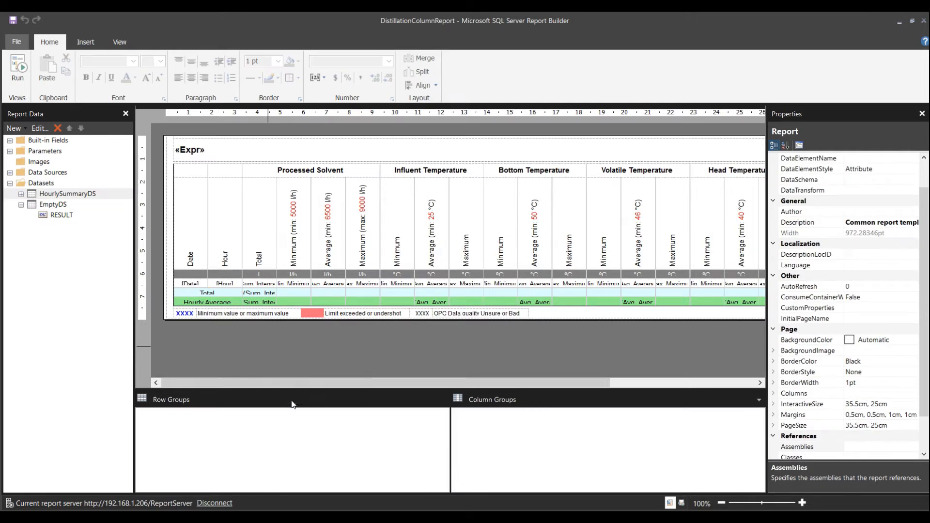
left_click_drag(416, 125, 265, 79)
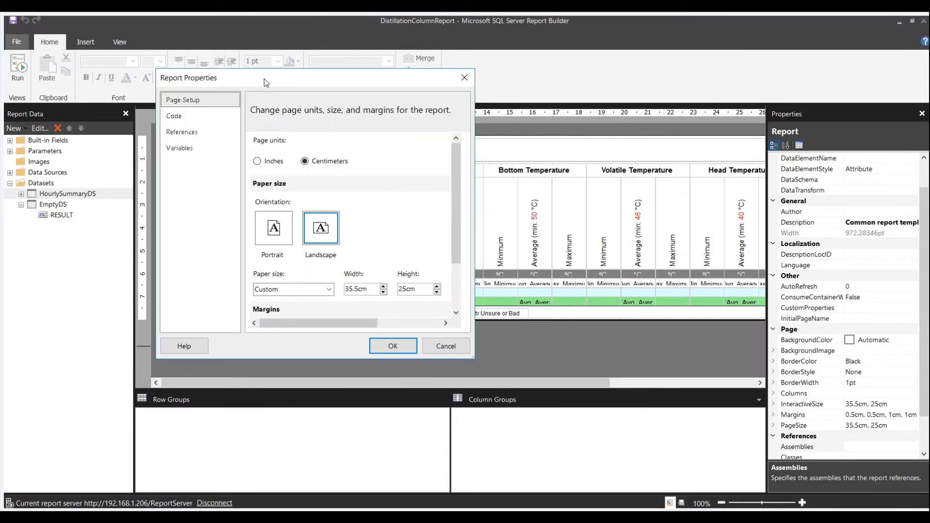
left_click(184, 121)
left_click_drag(472, 358, 730, 474)
left_click_drag(710, 196, 709, 430)
left_click(704, 465)
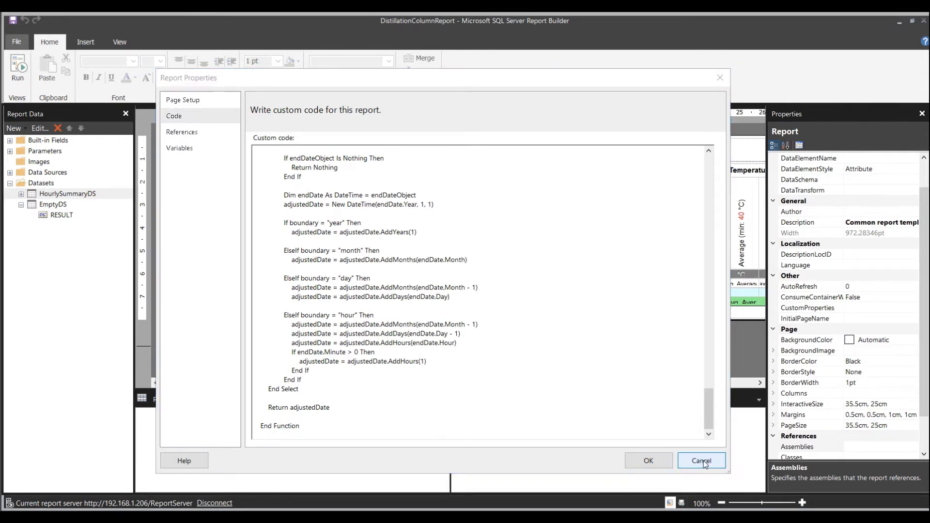
left_click(567, 284)
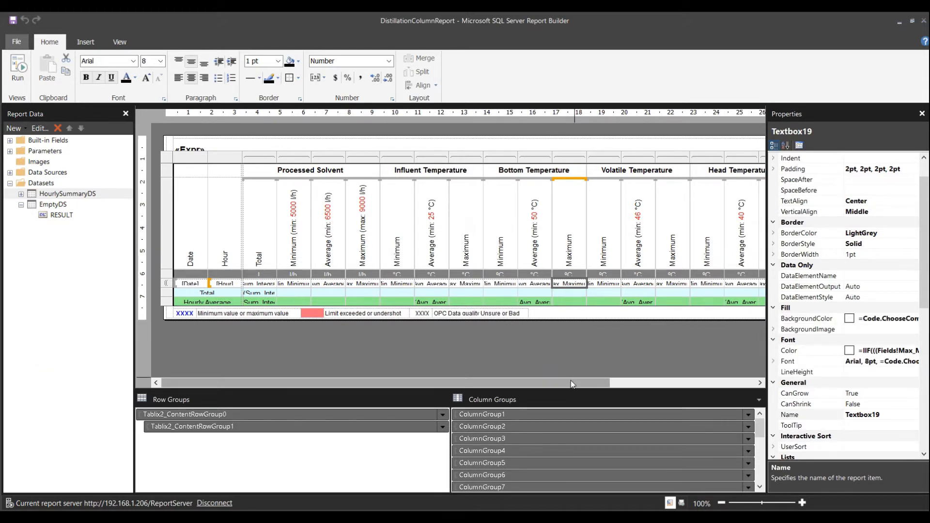
left_click_drag(571, 379, 632, 383)
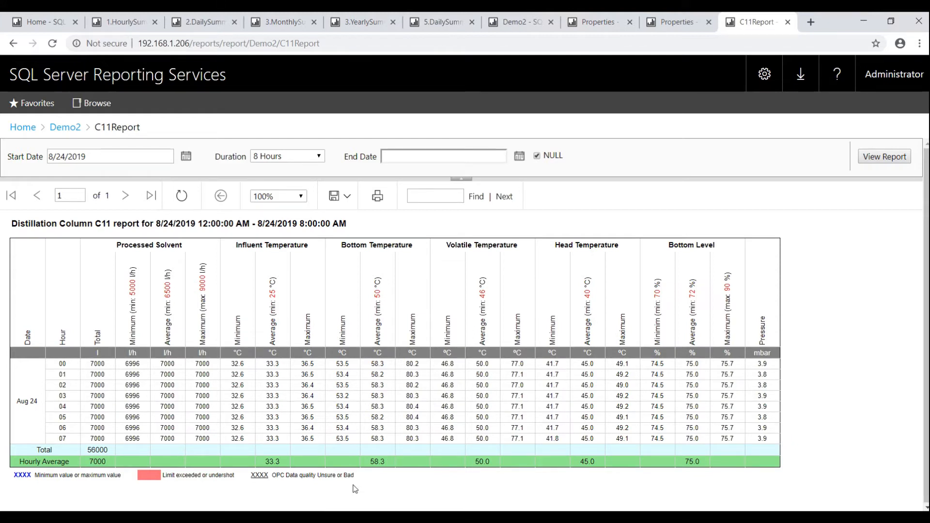
Switch to the ArchestrA System Management Console, view the Historian's Analog Tags, and expand the C11Report public group.
left_click(335, 518)
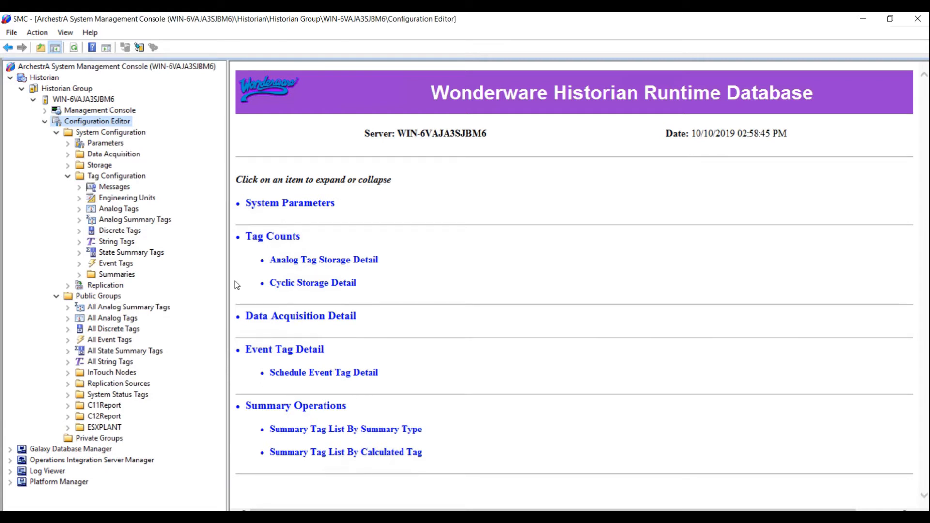
left_click(122, 209)
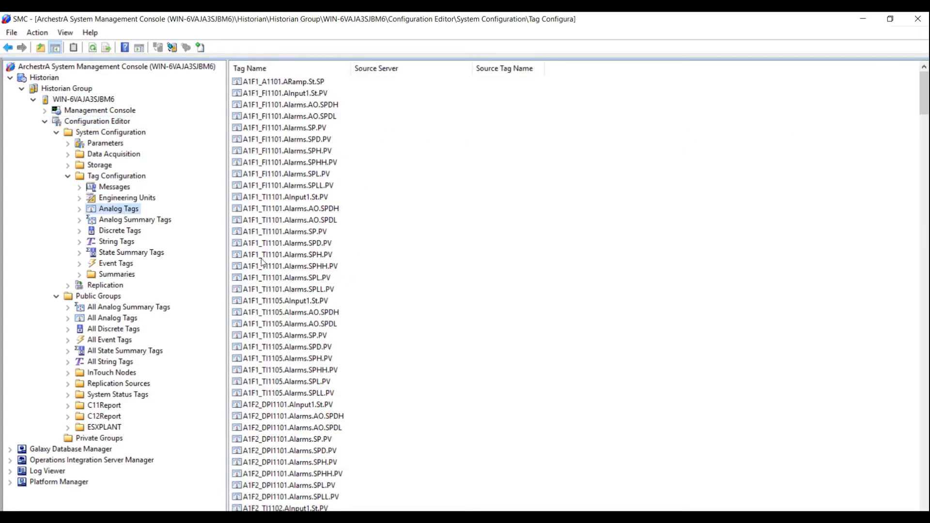
left_click(116, 298)
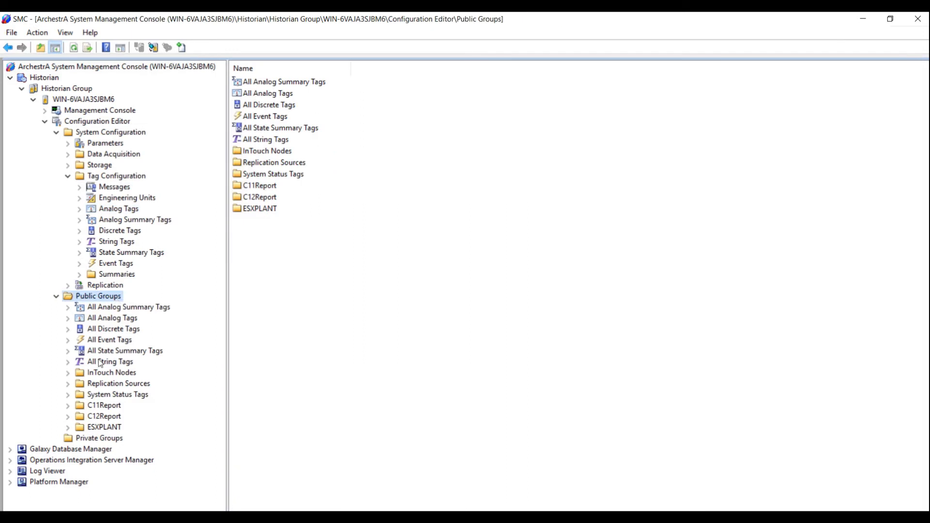
left_click(91, 407)
left_click(70, 406)
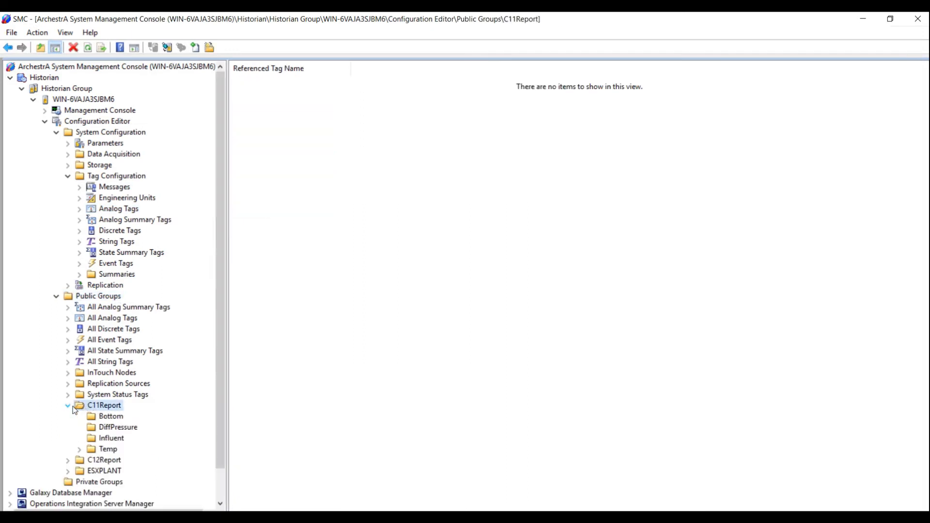
Inspect the properties of the tag referenced in C11Report's Bottom group and close them without changes.
left_click(113, 417)
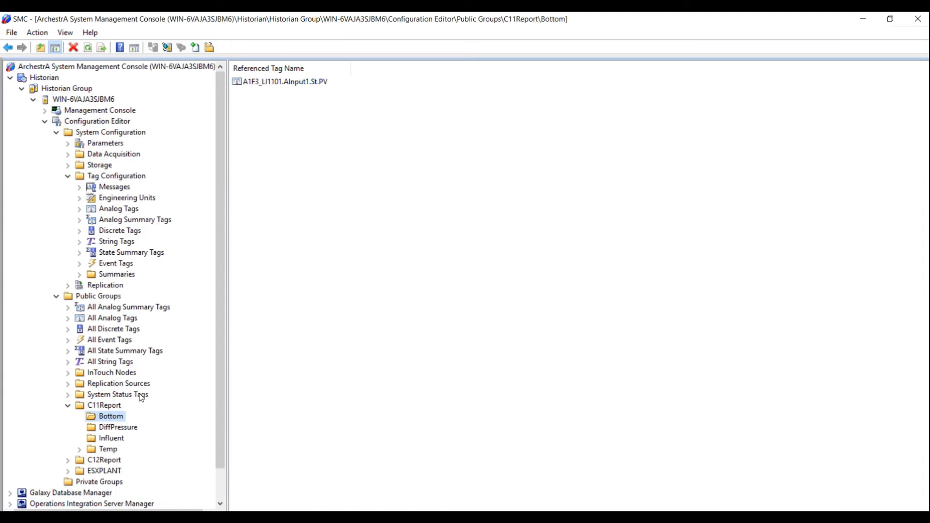
double_click(254, 84)
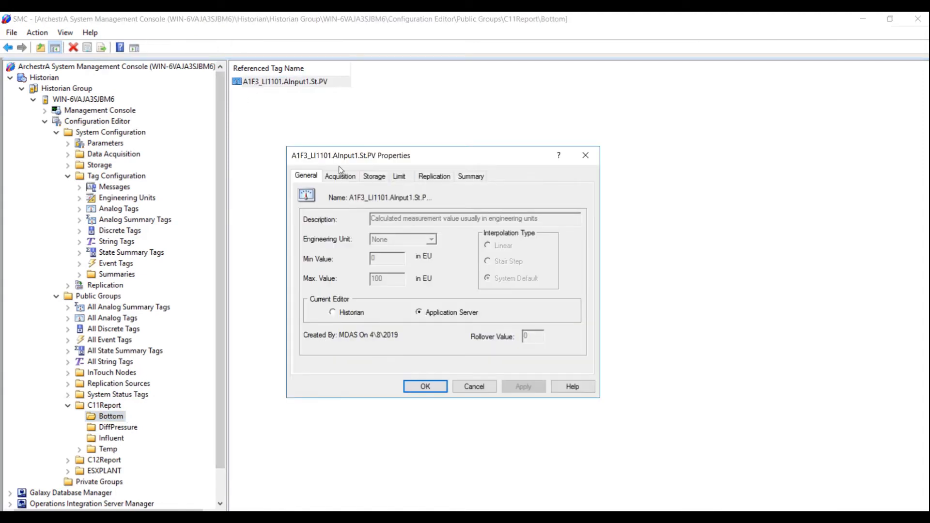
left_click(466, 391)
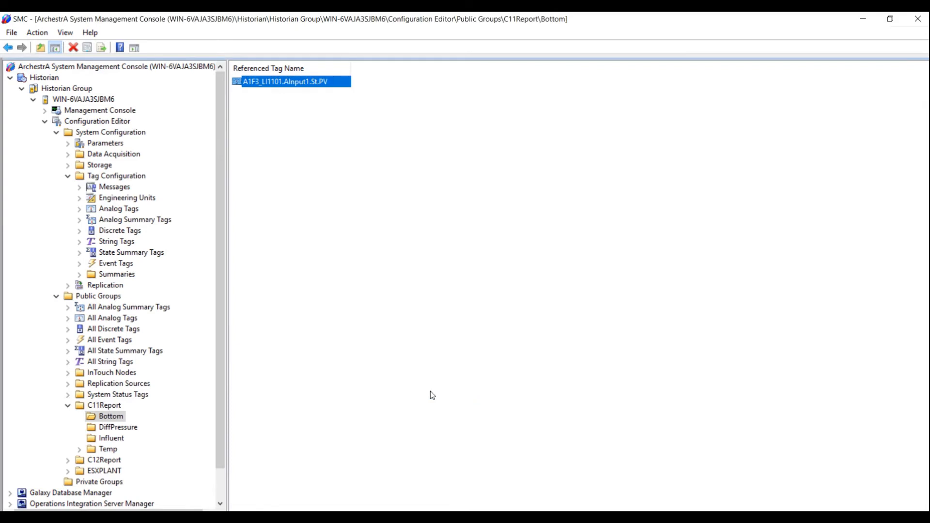
Examine the DiffPressure group under C11Report and select its referenced tag to show how the tag ID is formed.
left_click(109, 429)
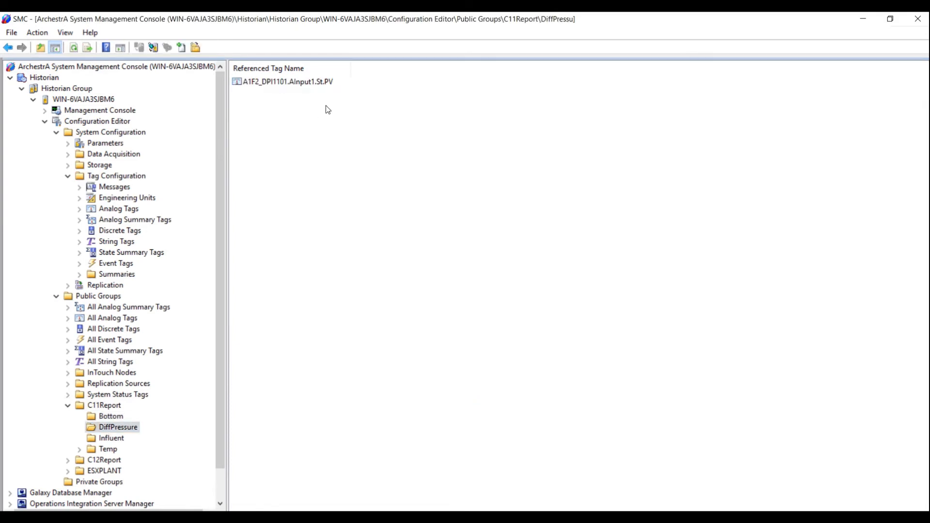
left_click(316, 87)
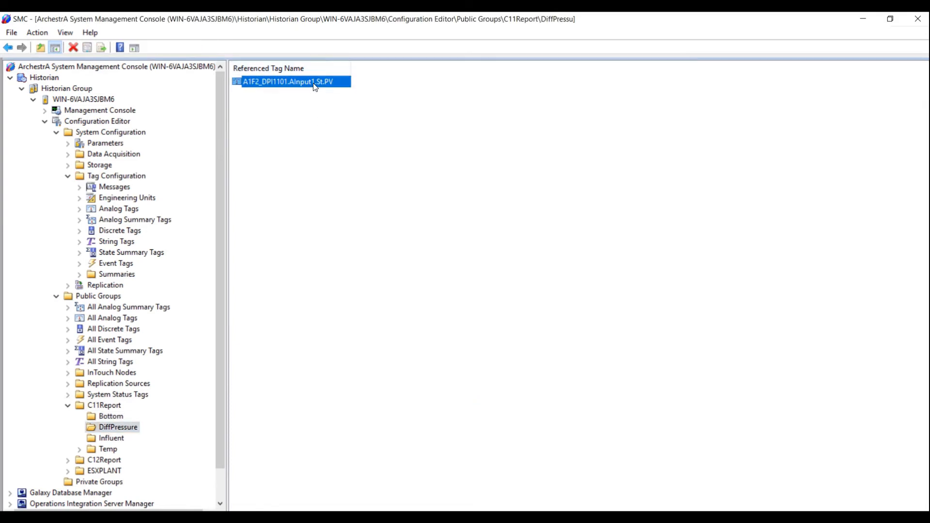
left_click(103, 406)
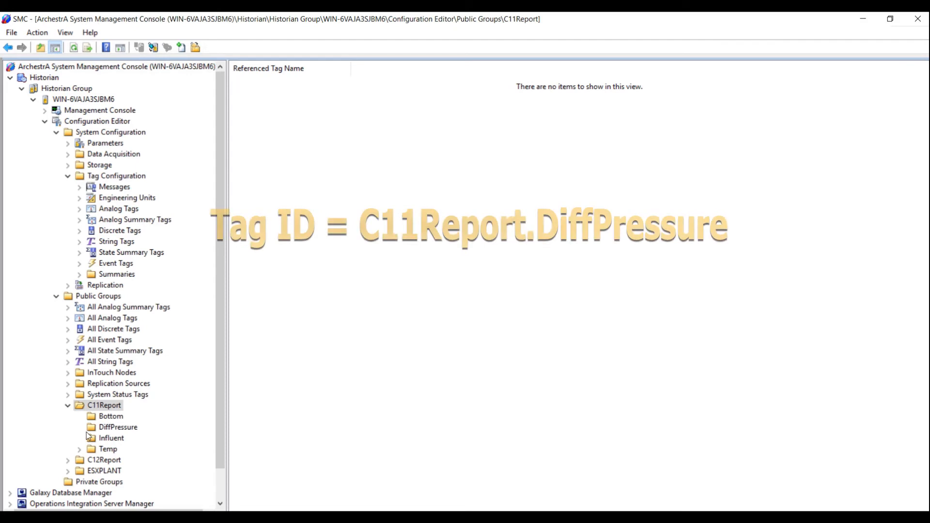
left_click(119, 428)
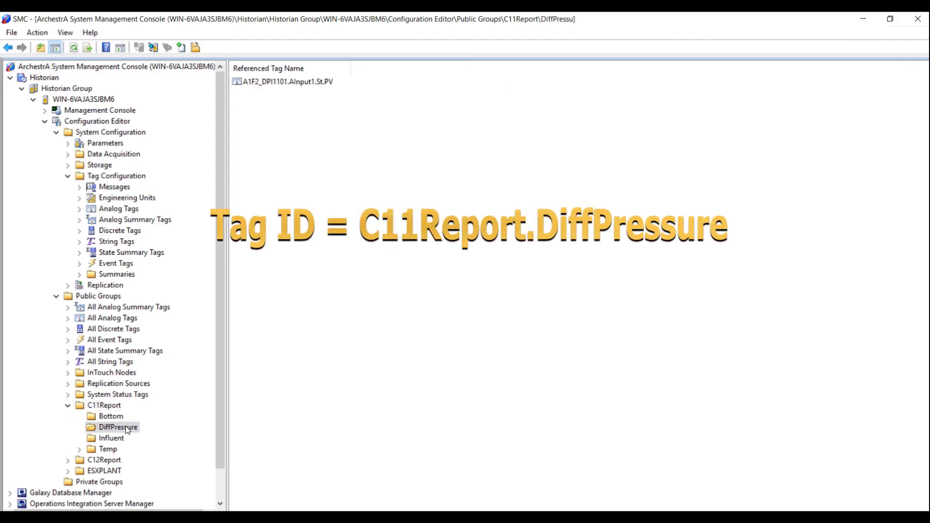
left_click(315, 83)
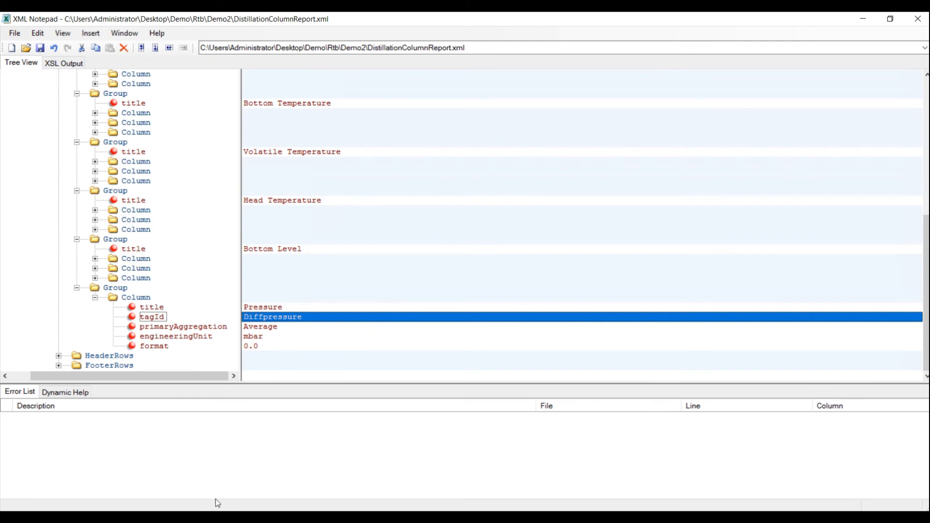
Switch to C11Report's parameters page in Reporting Services and check the default value of tagIdPrefix.
left_click(223, 517)
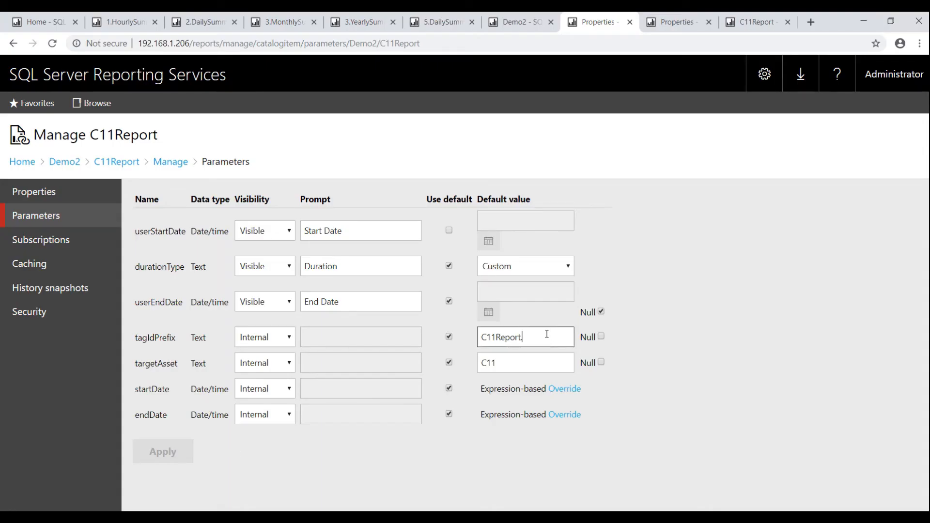
left_click_drag(547, 334, 468, 339)
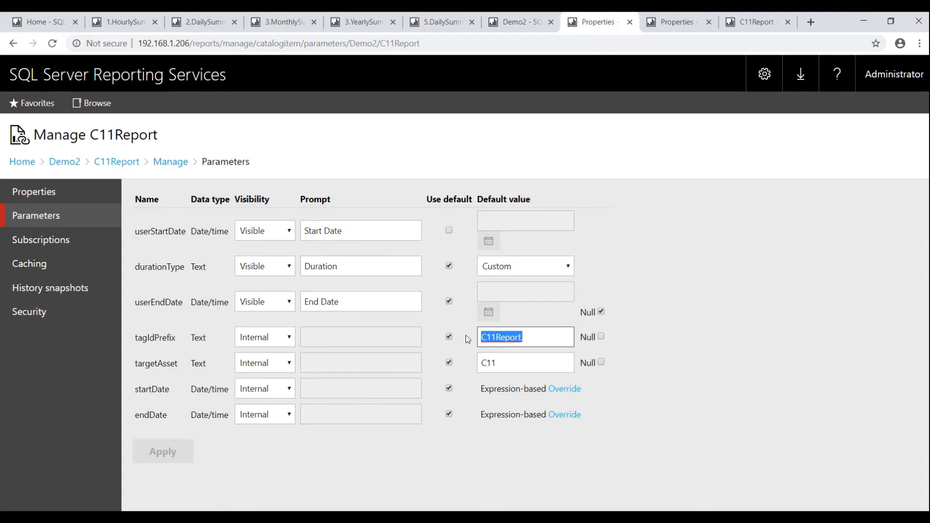
double_click(170, 342)
left_click(539, 338)
key("BackSpace")
Return to the ArchestrA console and trace the path from C11Report through DiffPressure to the referenced tag A1F2_DPI1101.AInput1.St.PV.
key("alt+Tab")
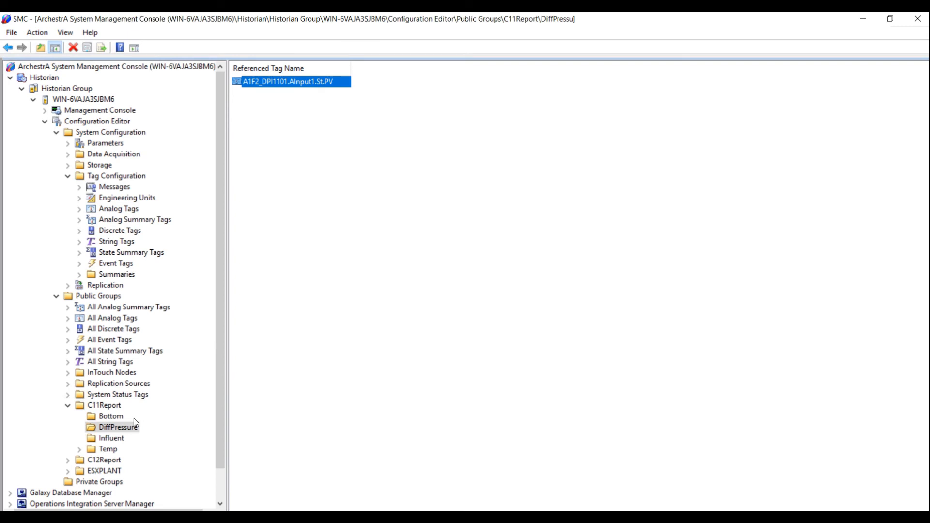
left_click(104, 406)
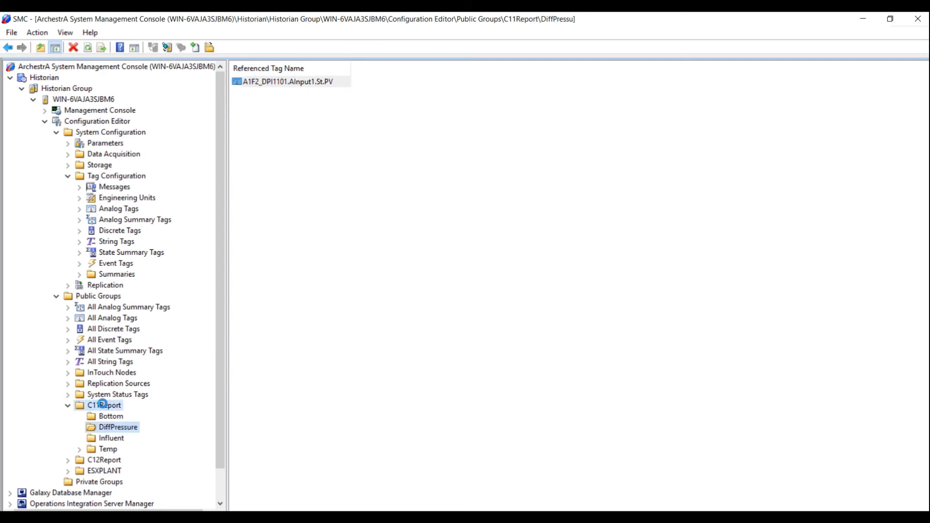
left_click(117, 428)
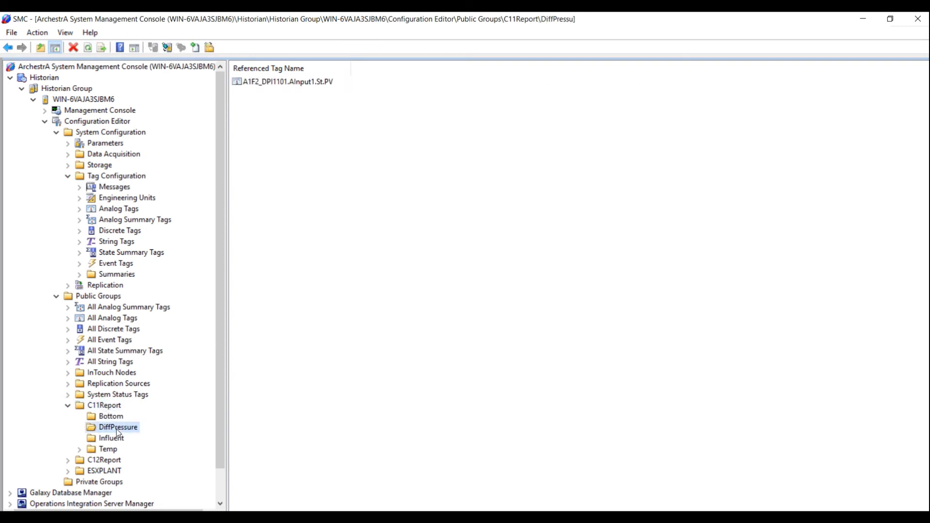
left_click(320, 83)
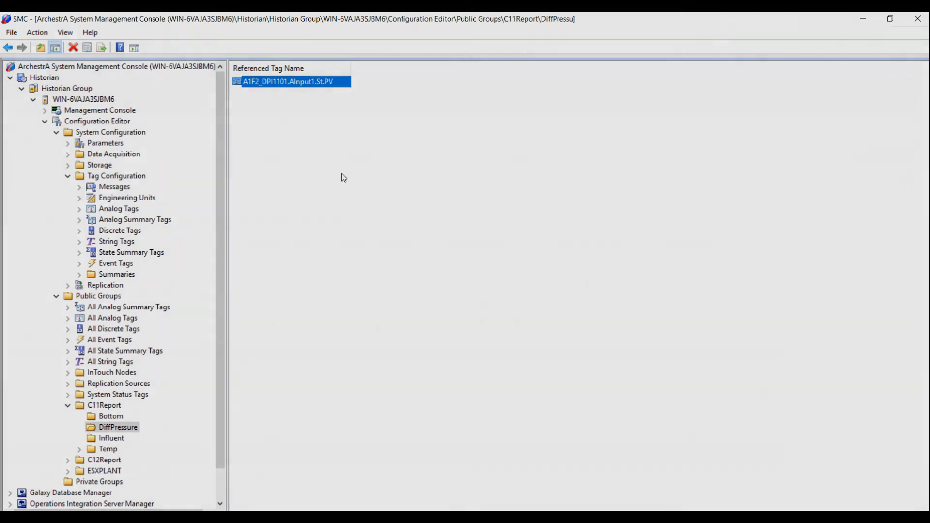